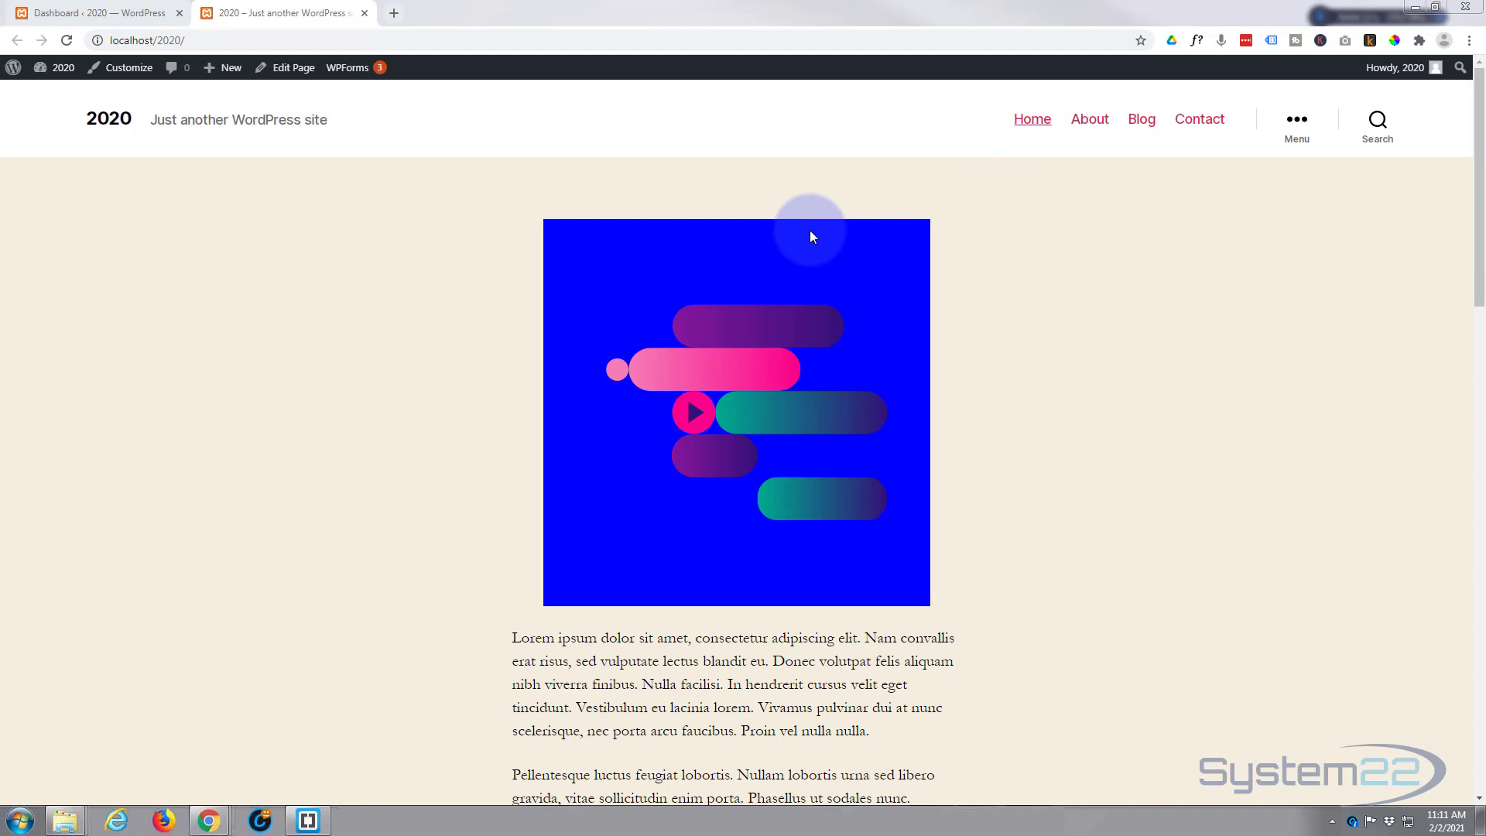
Go from the admin dashboard to Plugins > Add New and focus the plugin search field.
{"action": "left_click", "coordinate": [72, 14]}
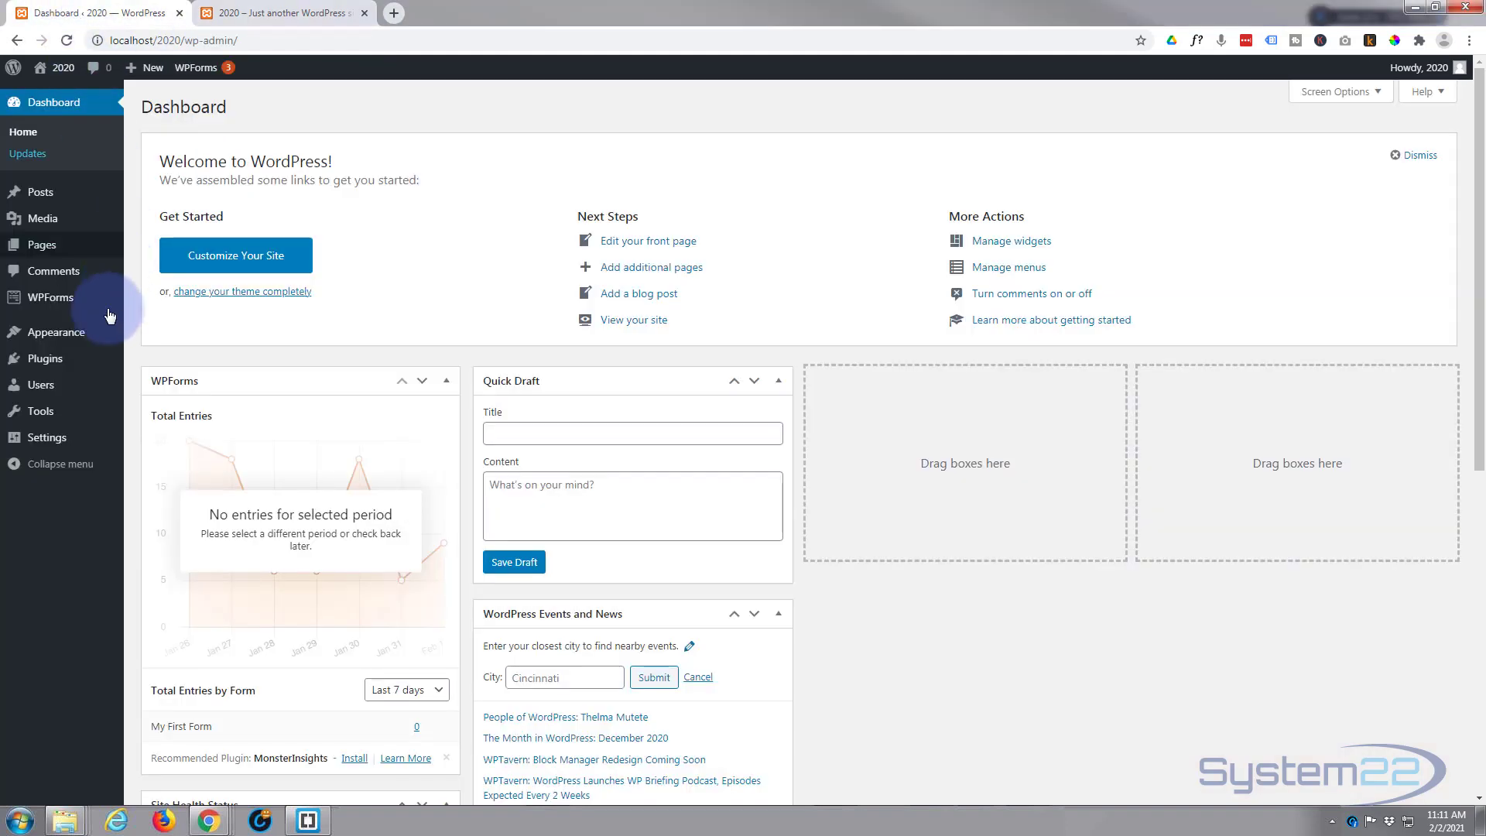
{"action": "mouse_move", "coordinate": [50, 298]}
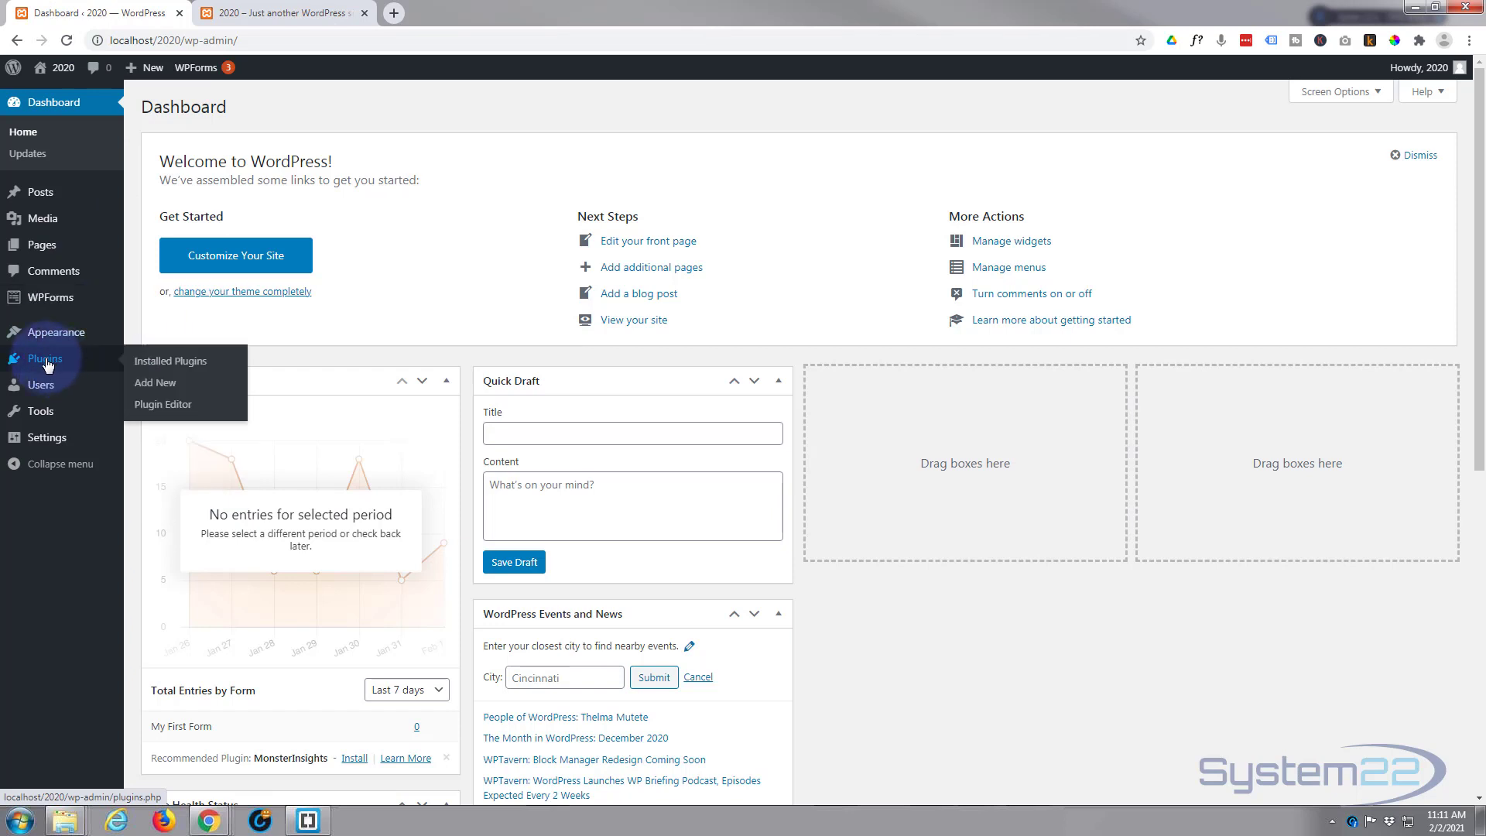
{"action": "left_click", "coordinate": [46, 365]}
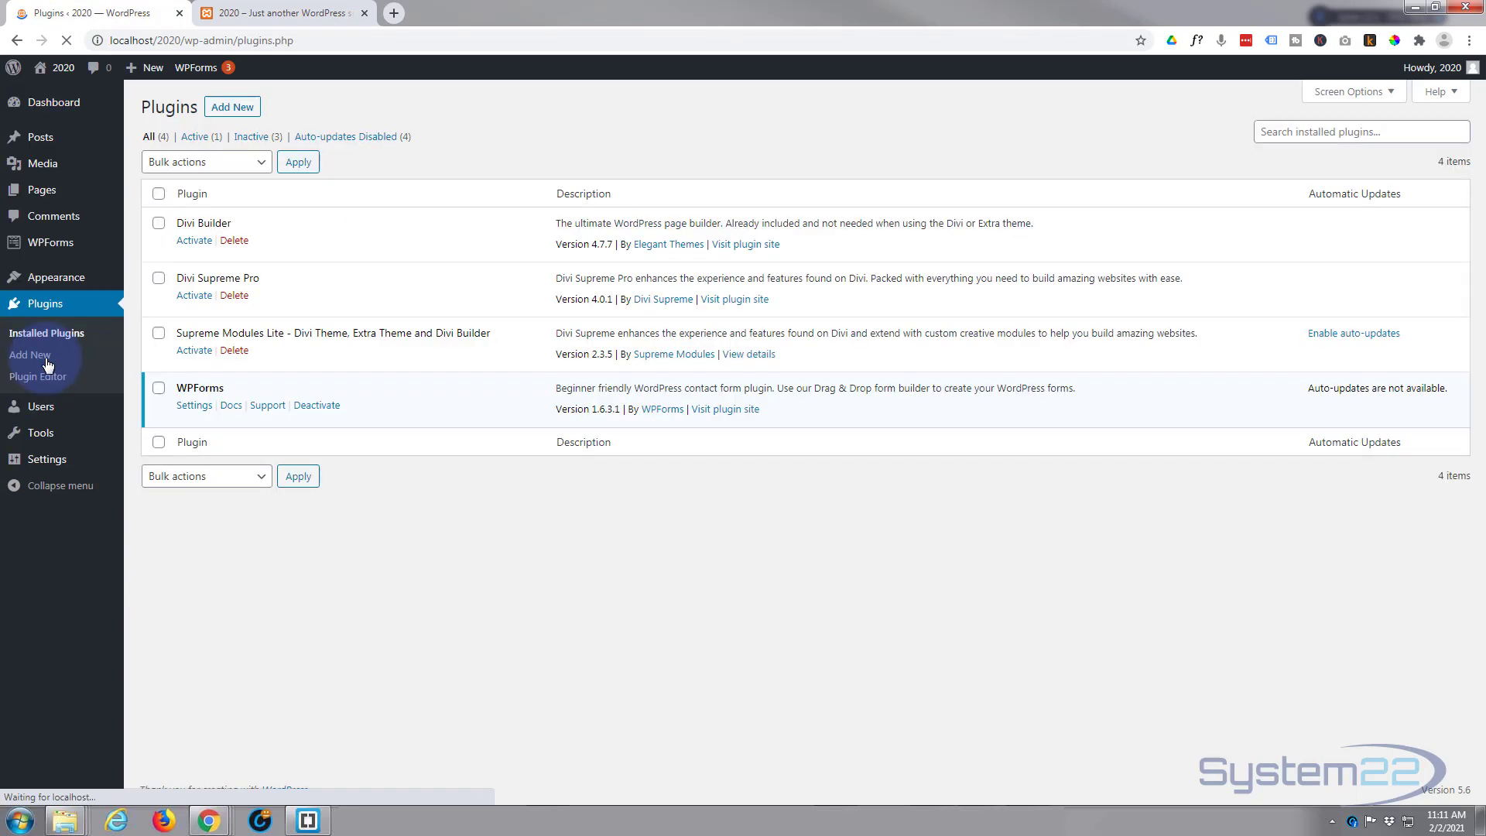
{"action": "left_click", "coordinate": [245, 111]}
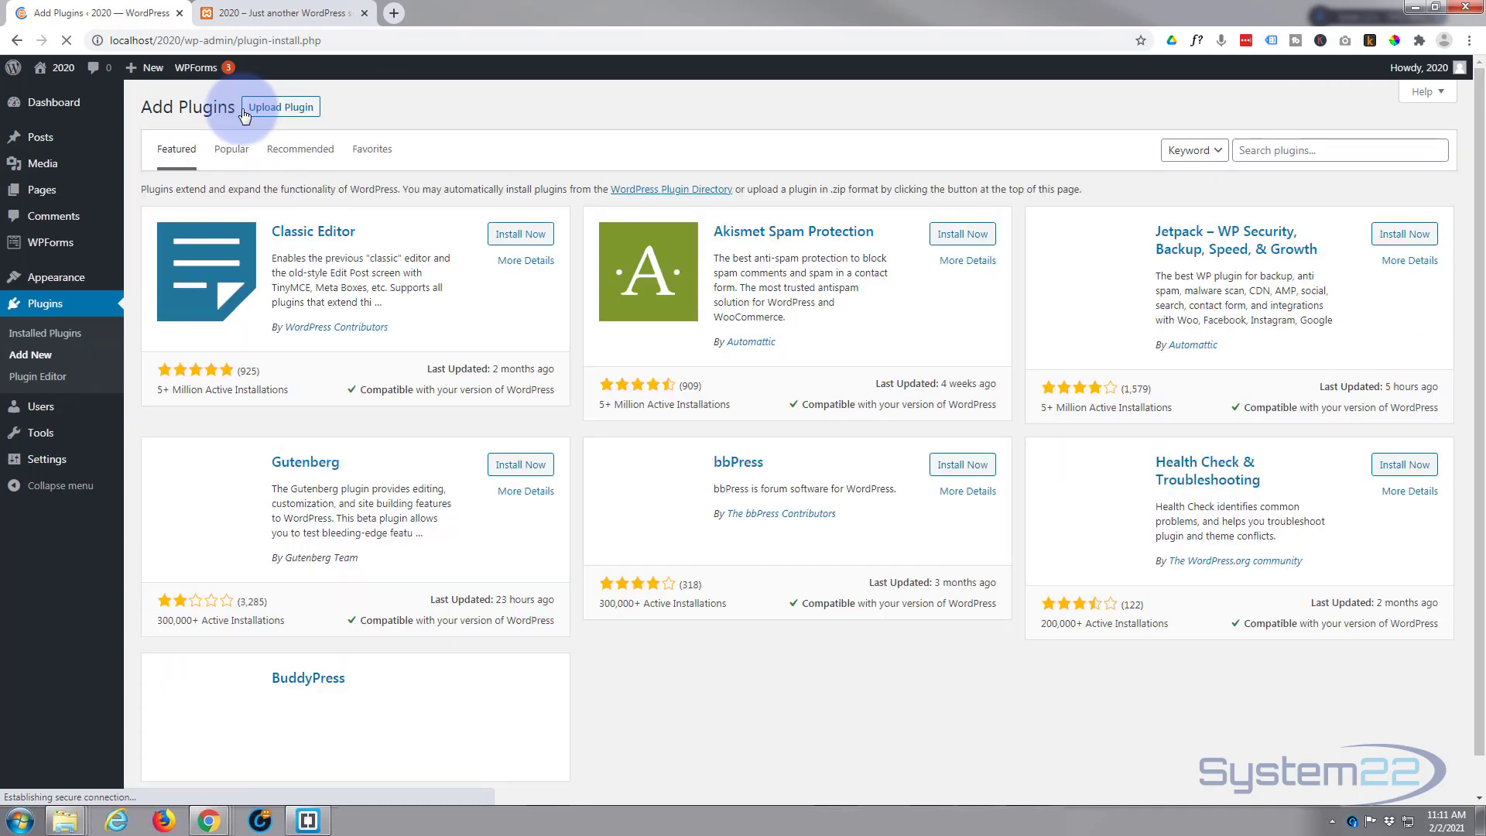
{"action": "left_click", "coordinate": [1244, 150]}
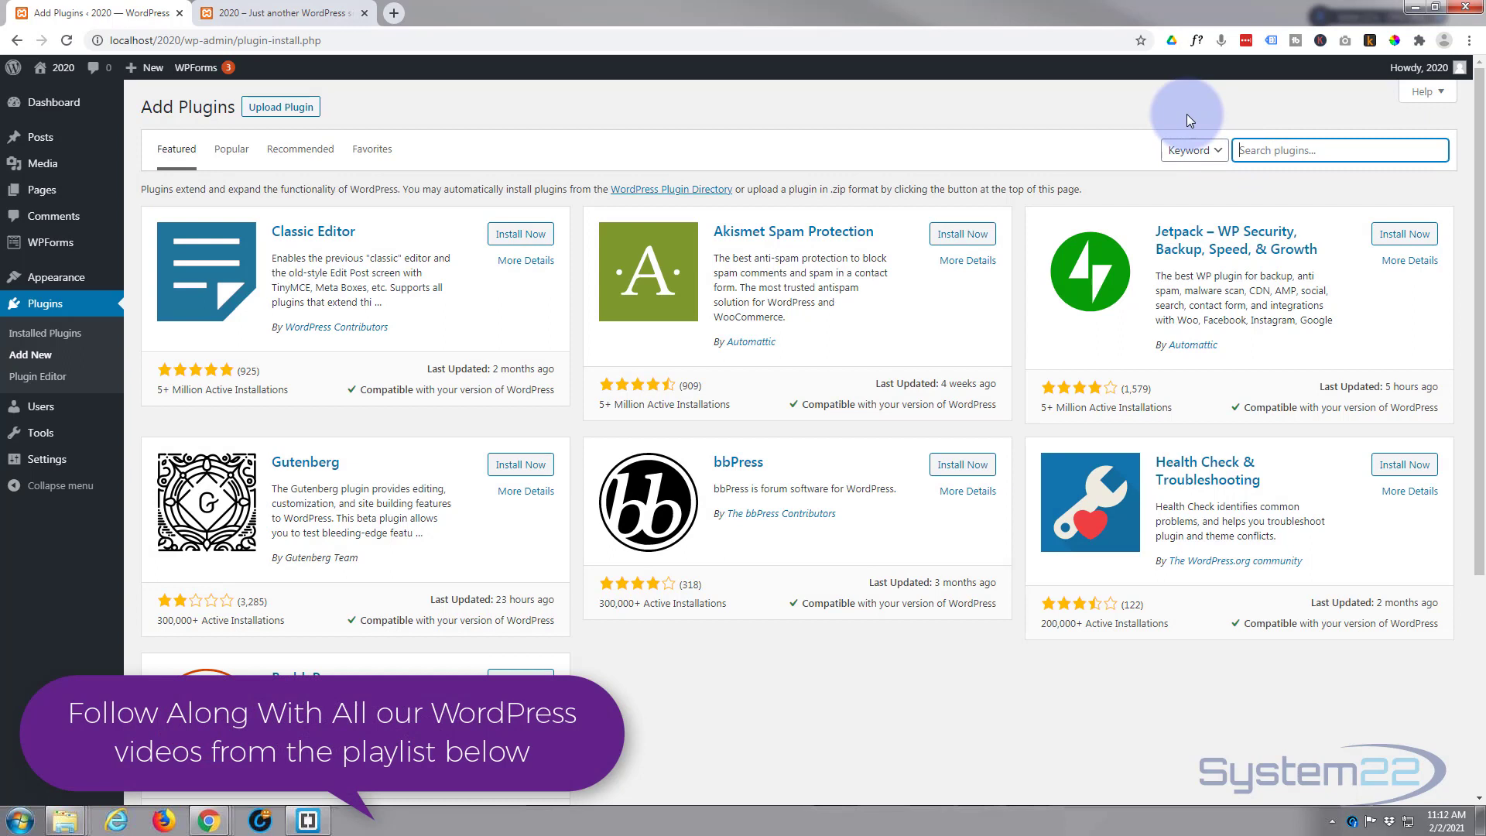
{"action": "type", "text": "woo"}
{"action": "type", "text": "commer"}
{"action": "type", "text": "ce"}
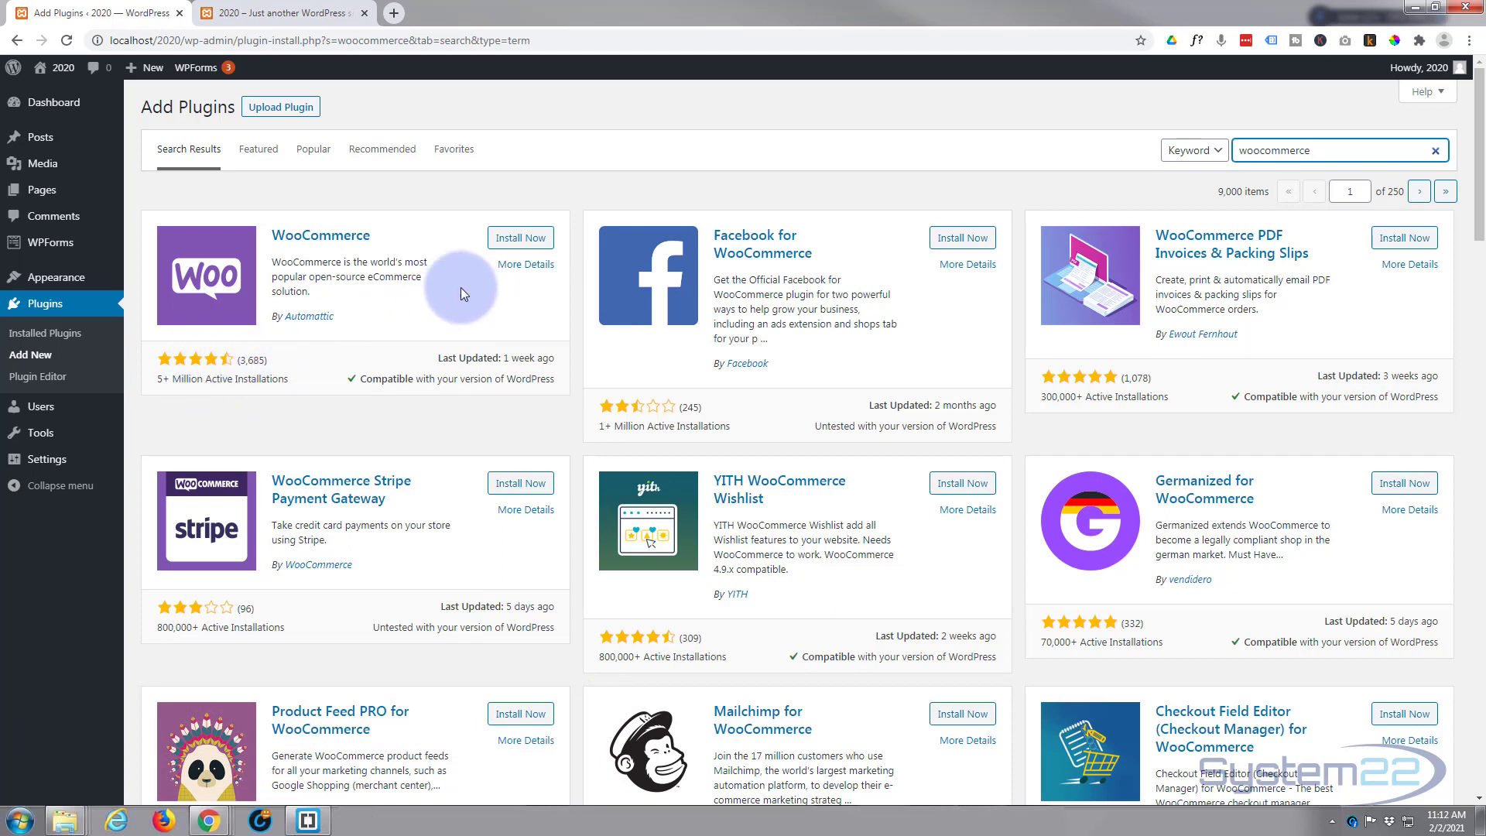
Install the WooCommerce plugin and activate it to launch its setup wizard.
{"action": "left_click", "coordinate": [521, 243]}
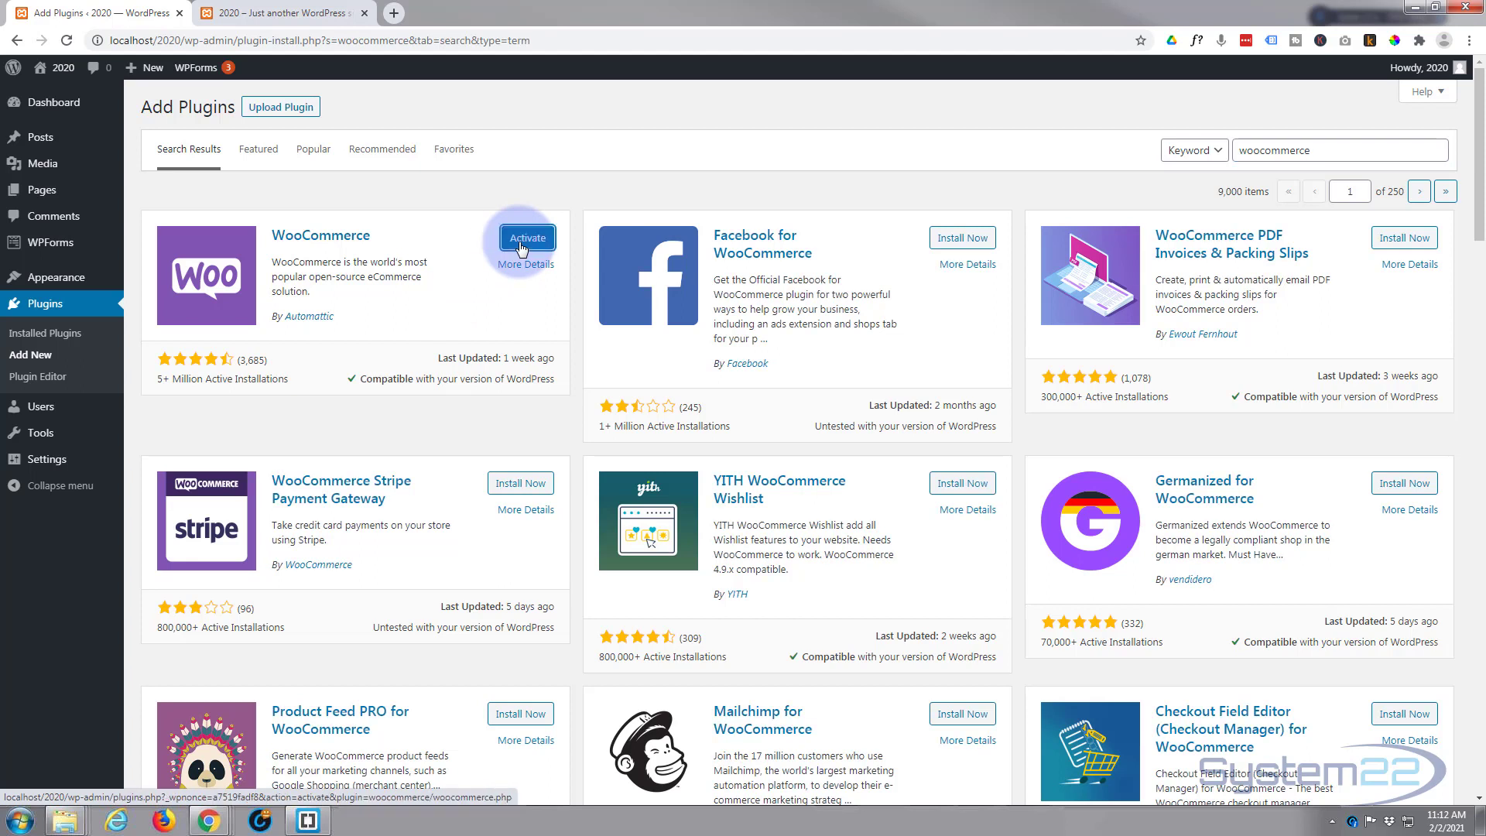
{"action": "left_click", "coordinate": [523, 250]}
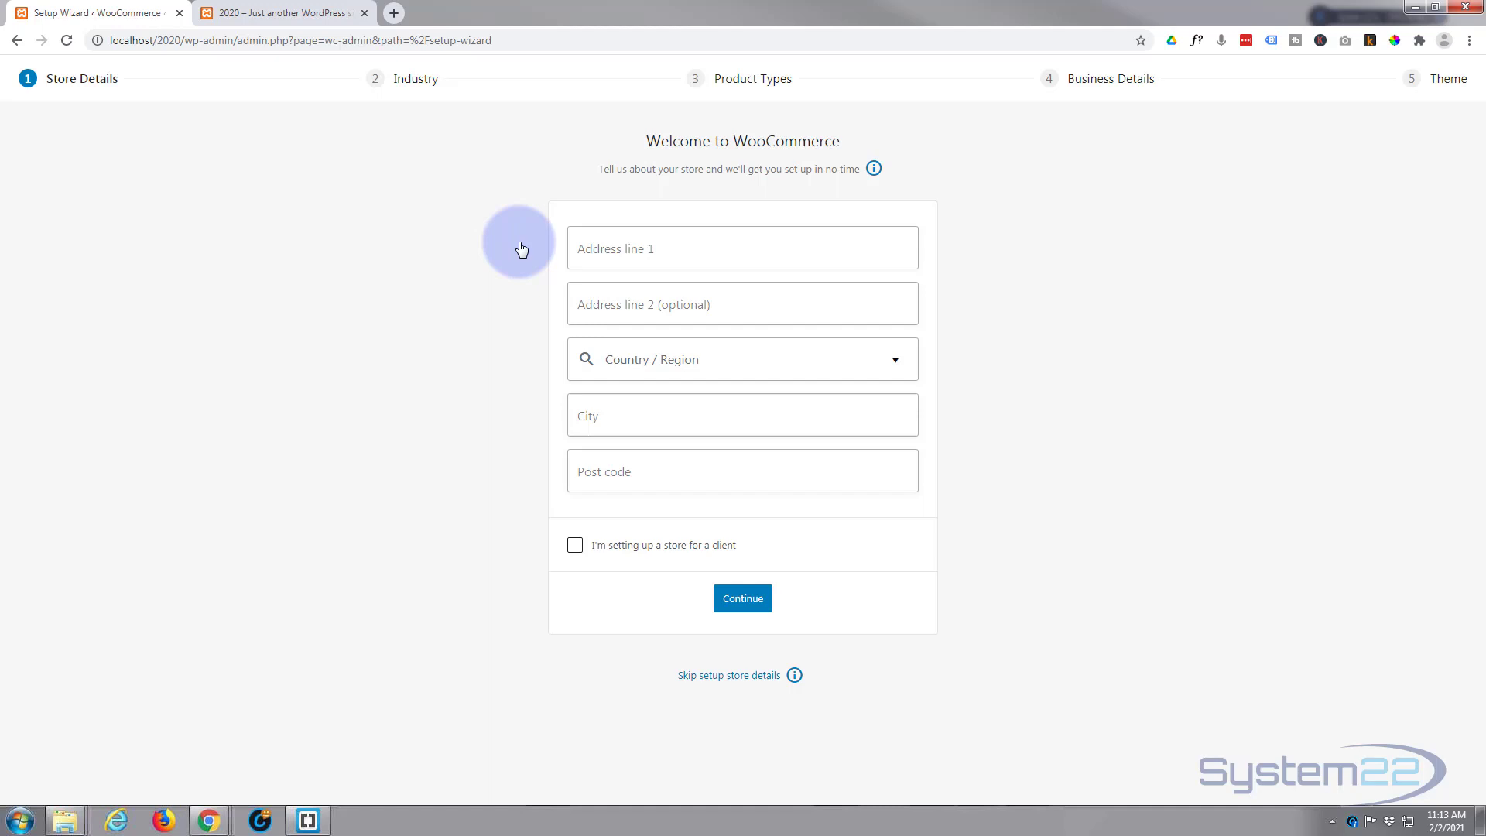
Enter store address 123 My Store, My City, United States — Alabama, postcode 78451, and submit.
{"action": "left_click", "coordinate": [600, 251]}
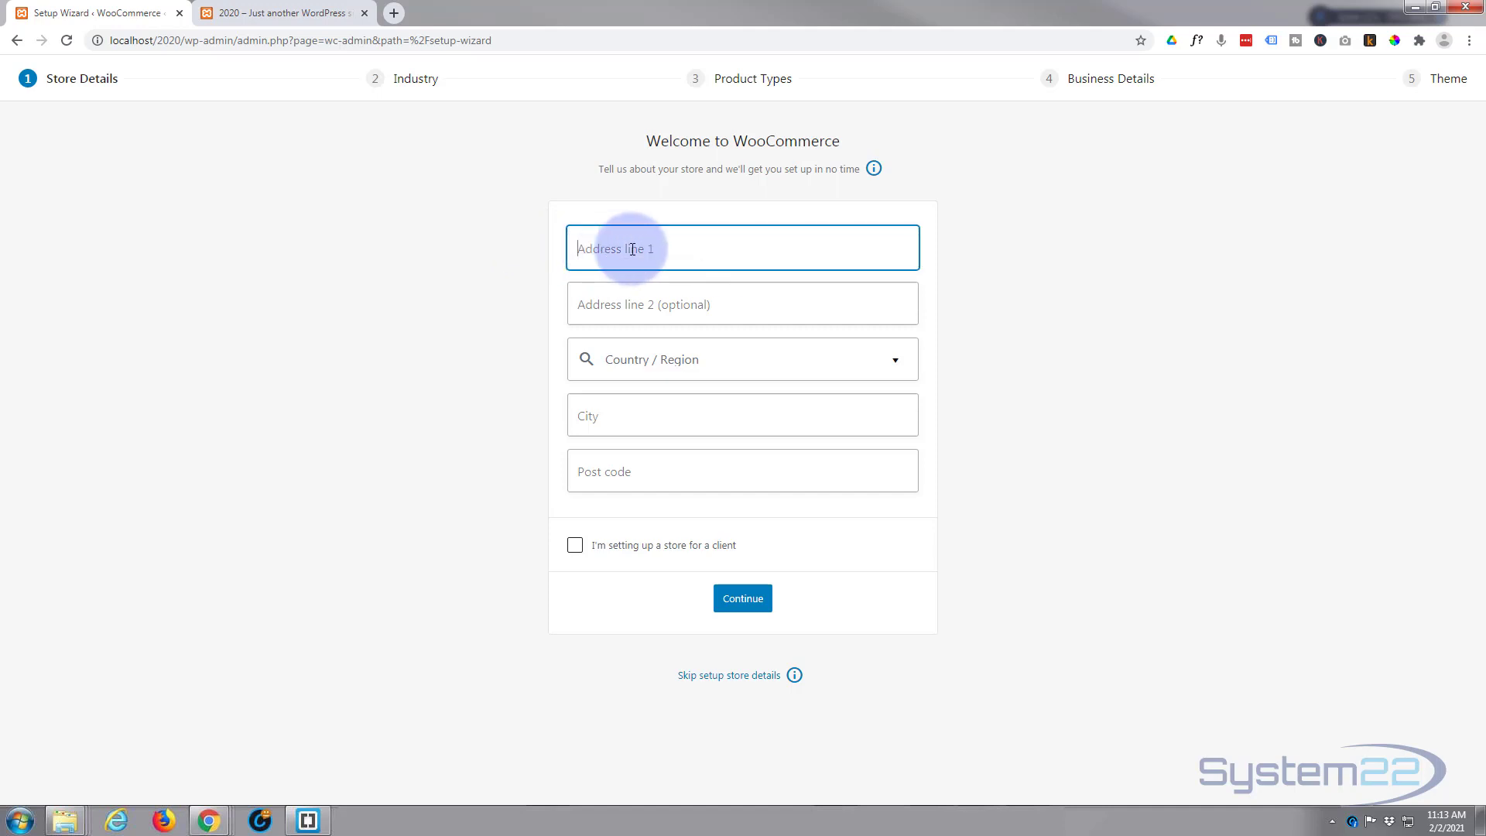
{"action": "type", "text": "123 "}
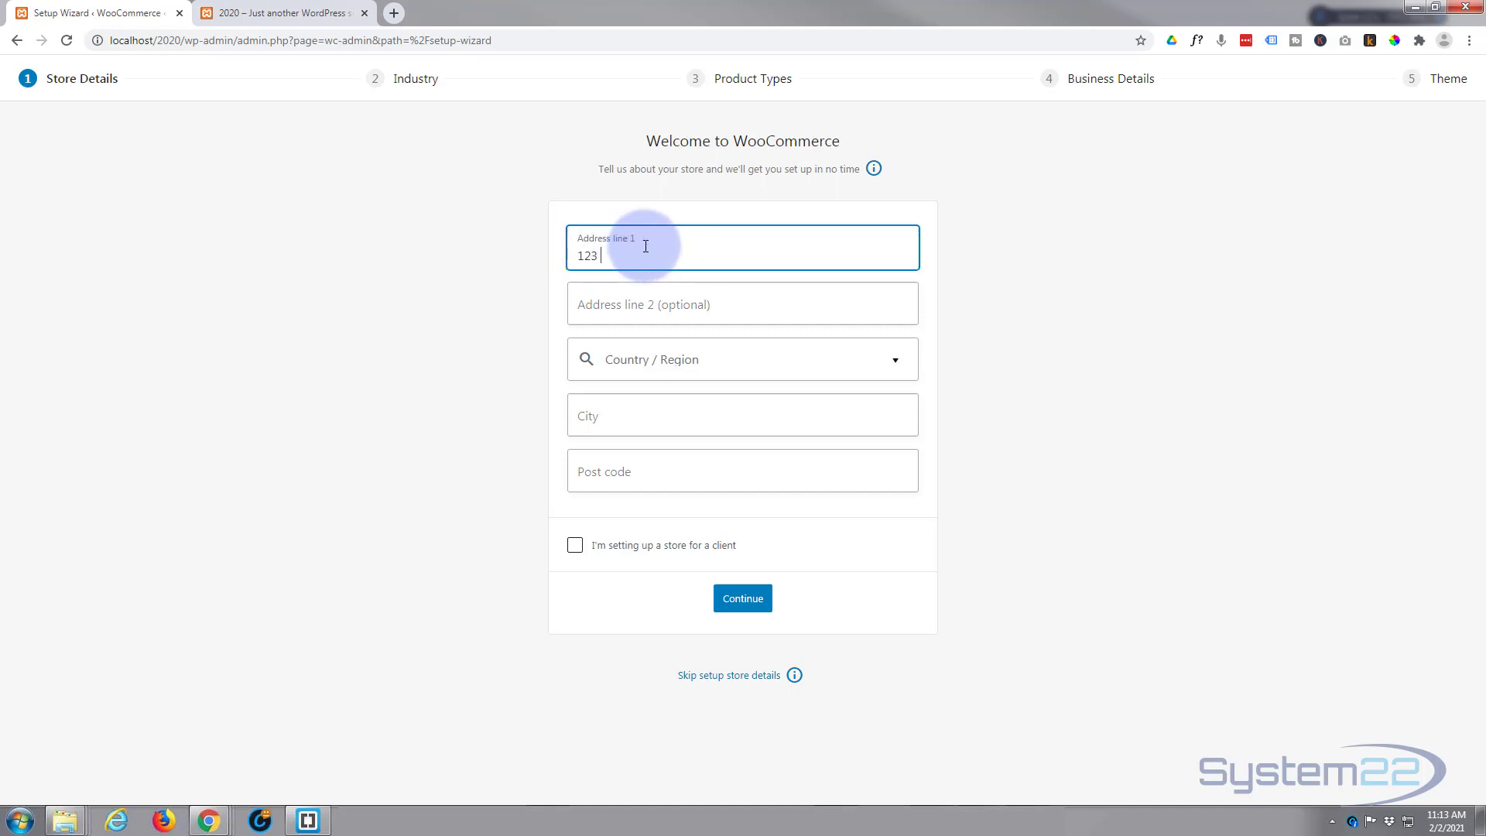
{"action": "type", "text": "My "}
{"action": "type", "text": "Store"}
{"action": "left_click", "coordinate": [645, 362]}
{"action": "type", "text": "Unite"}
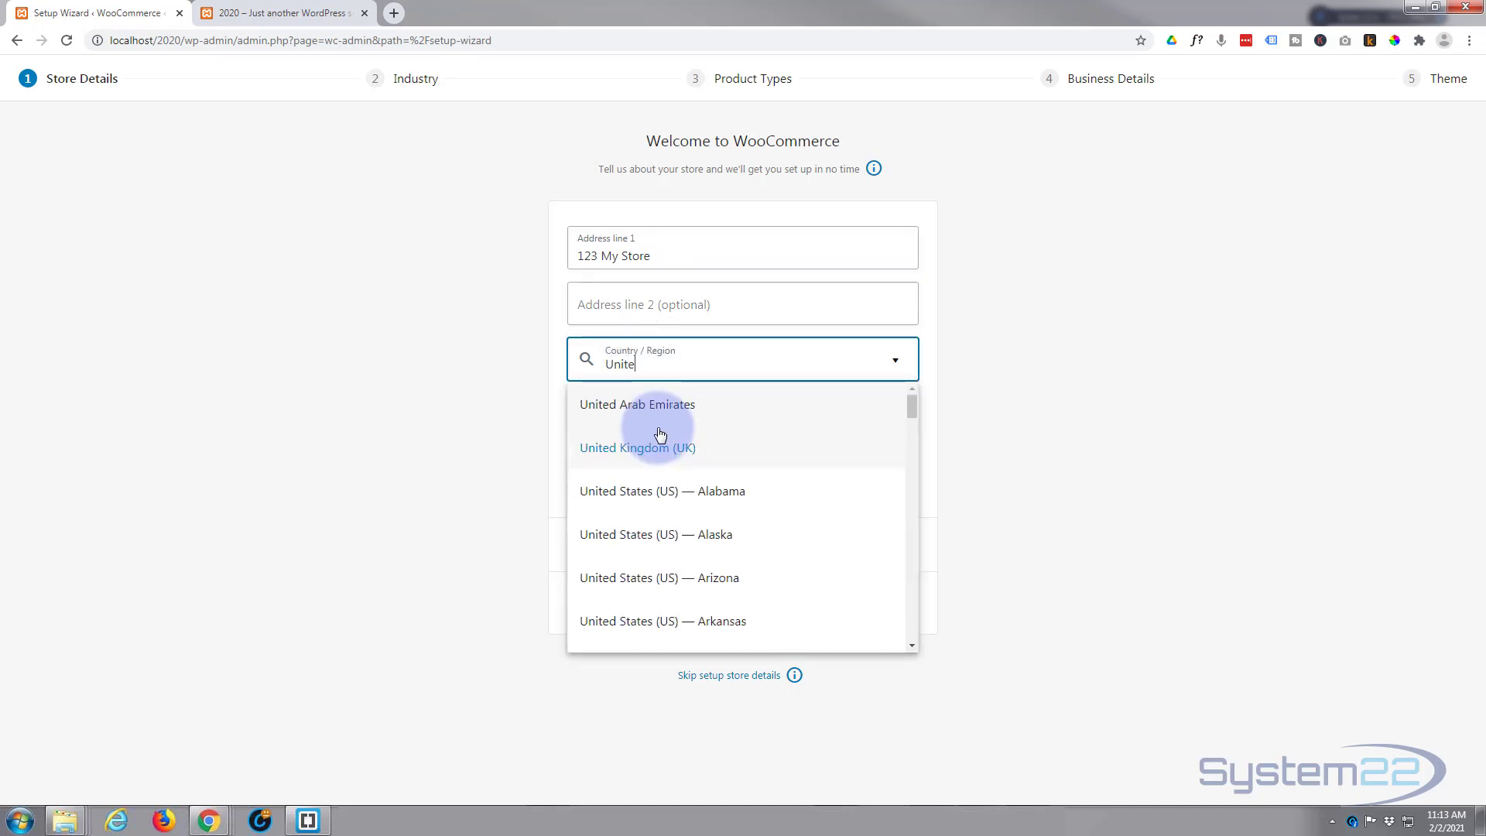
{"action": "type", "text": "d"}
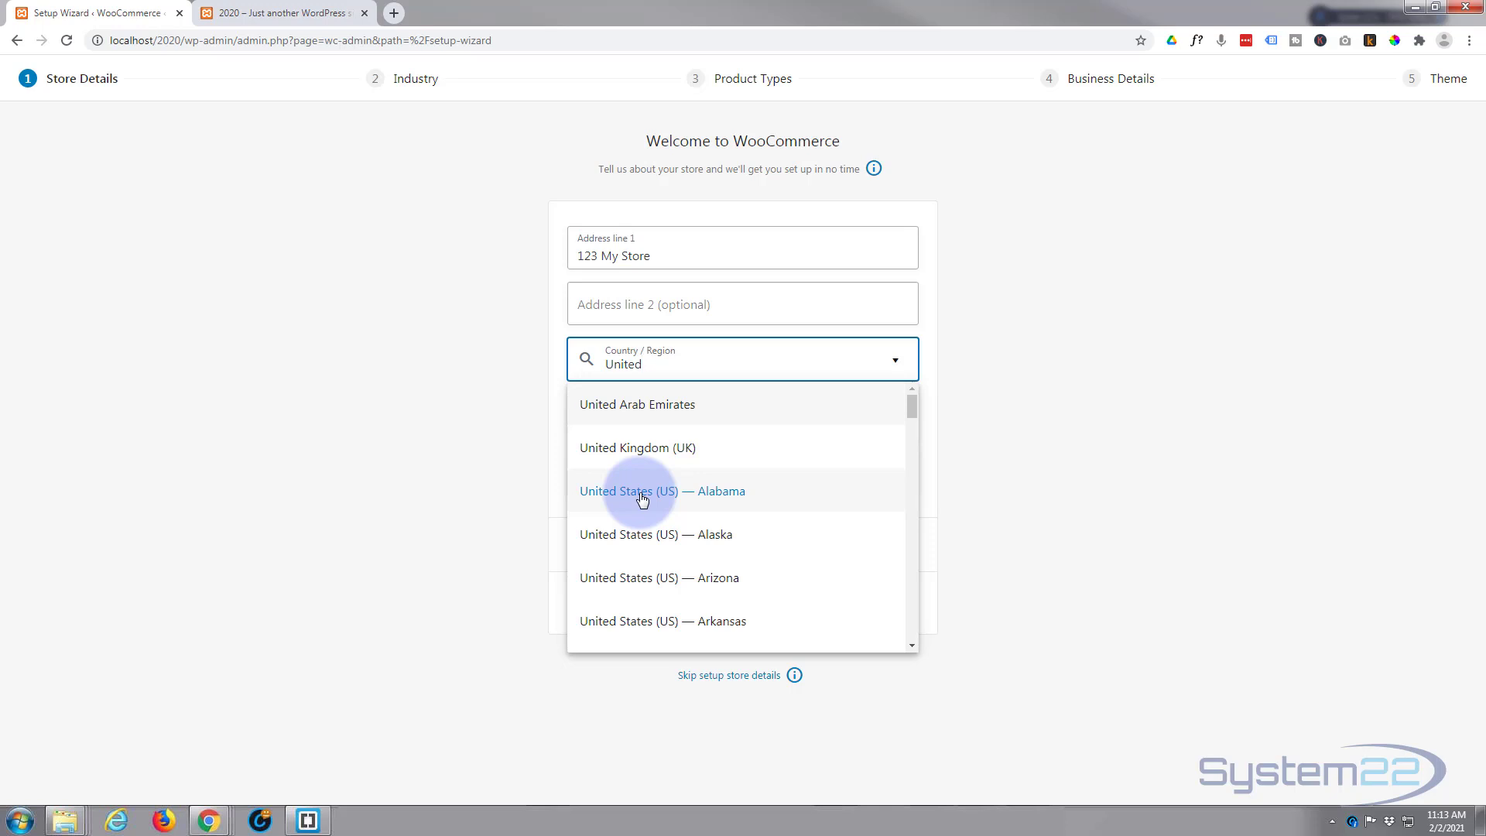
{"action": "scroll", "coordinate": [642, 500], "scroll_direction": "down", "scroll_amount": 1}
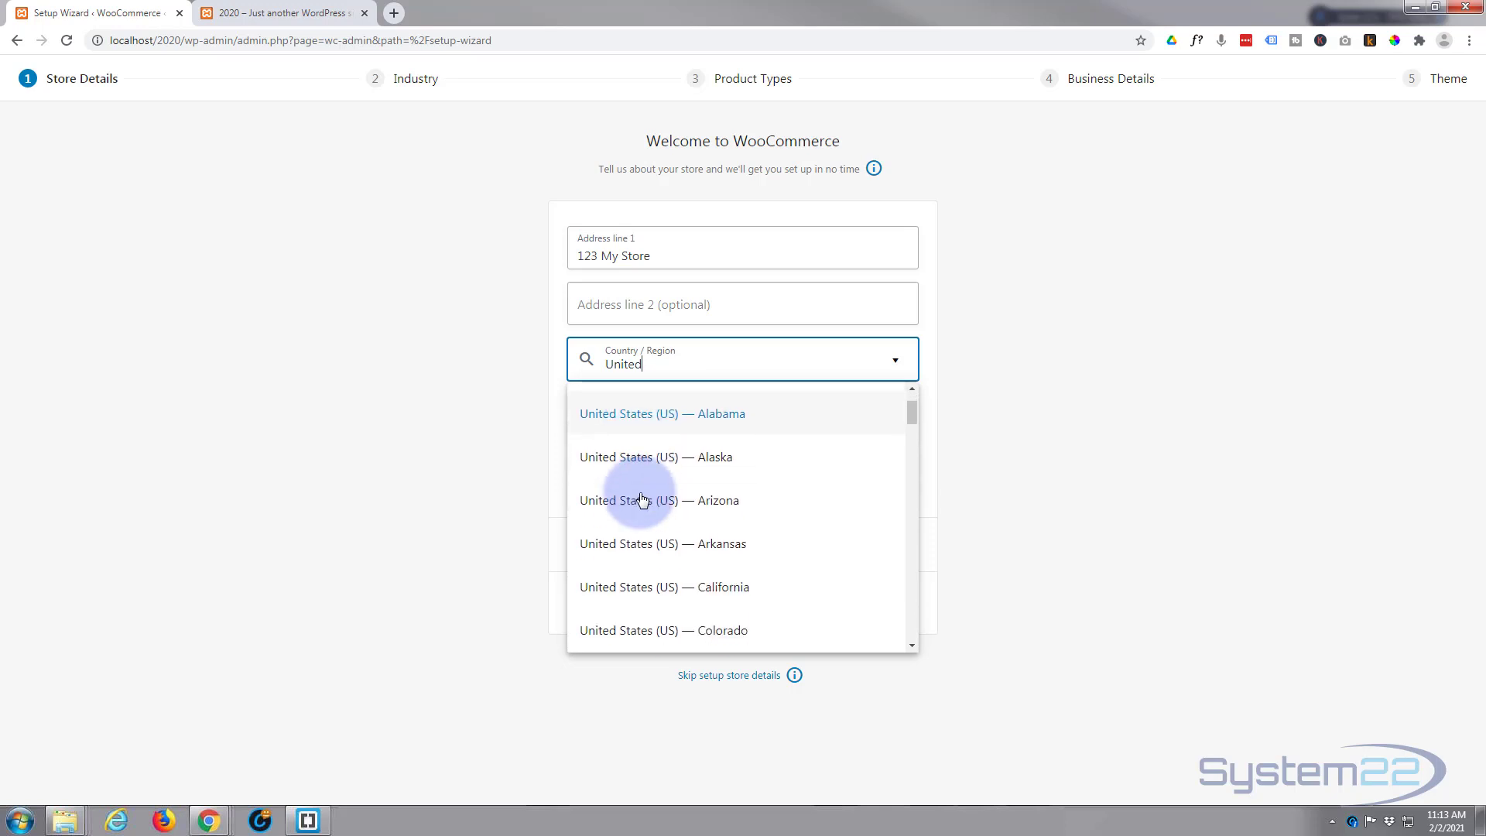
{"action": "left_click", "coordinate": [631, 423]}
{"action": "left_click", "coordinate": [630, 420]}
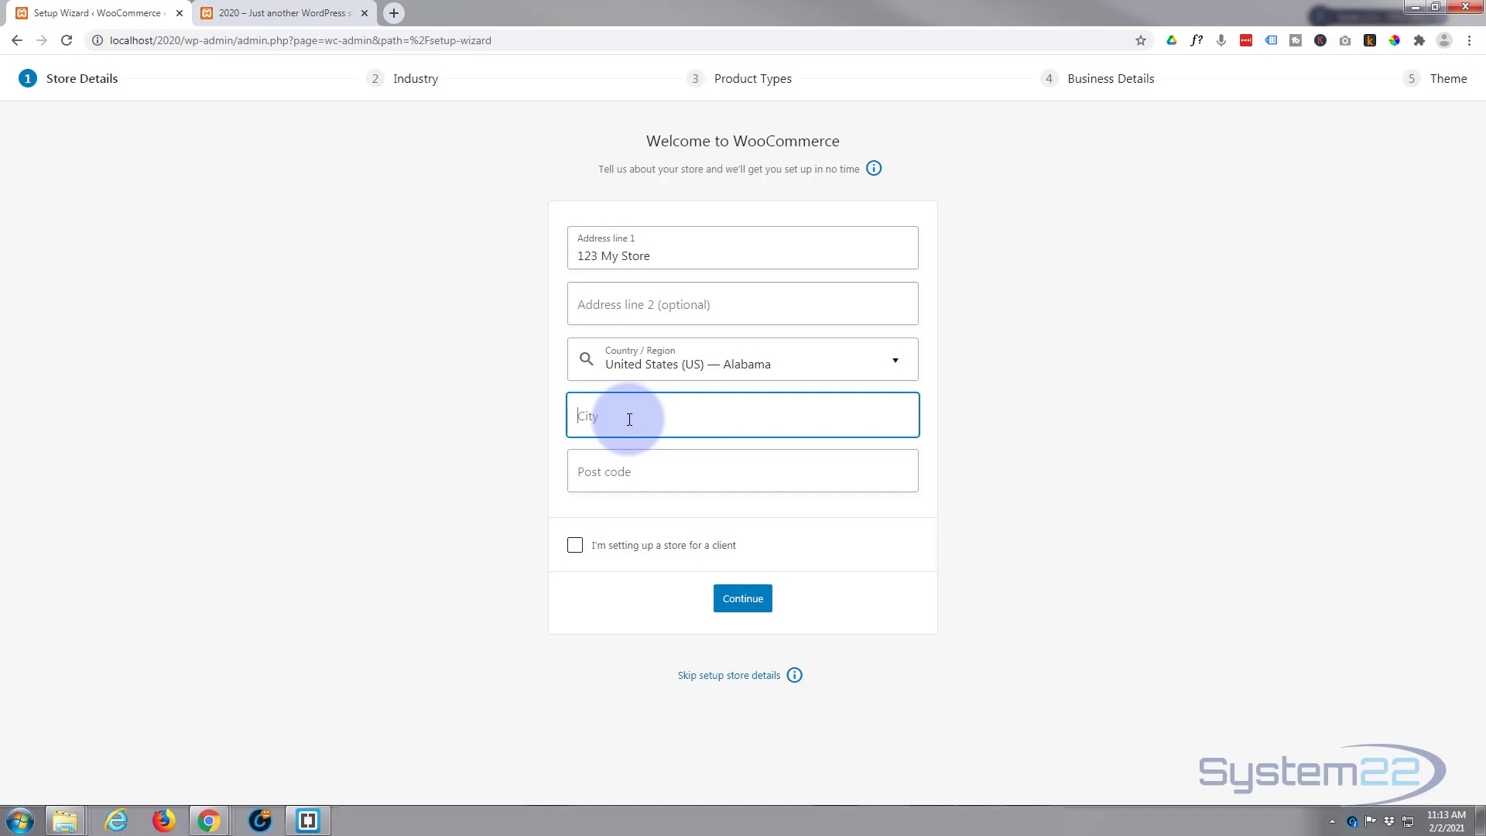
{"action": "type", "text": "My Cit"}
{"action": "type", "text": "y"}
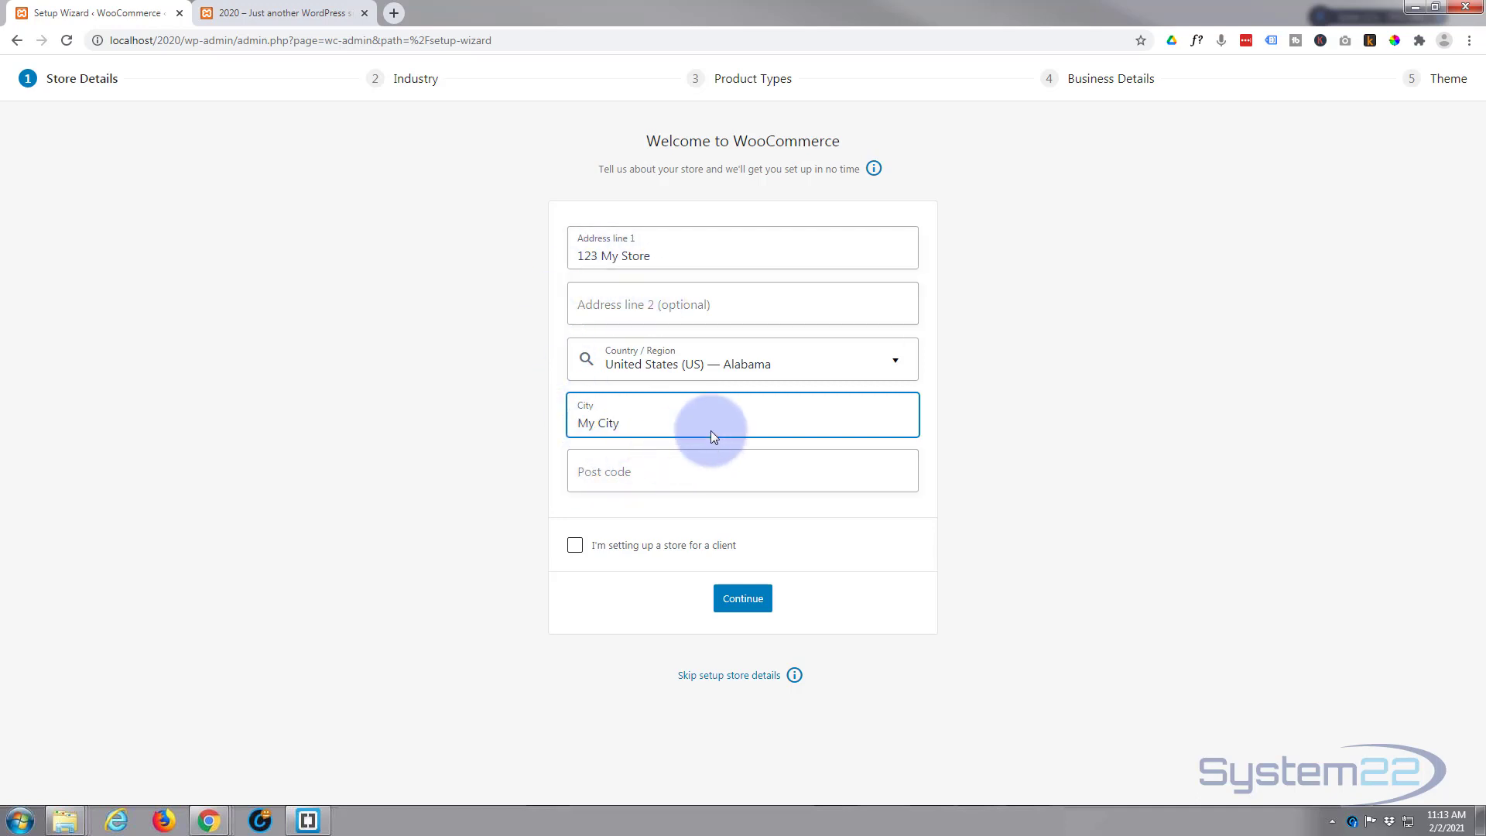
{"action": "left_click", "coordinate": [632, 471]}
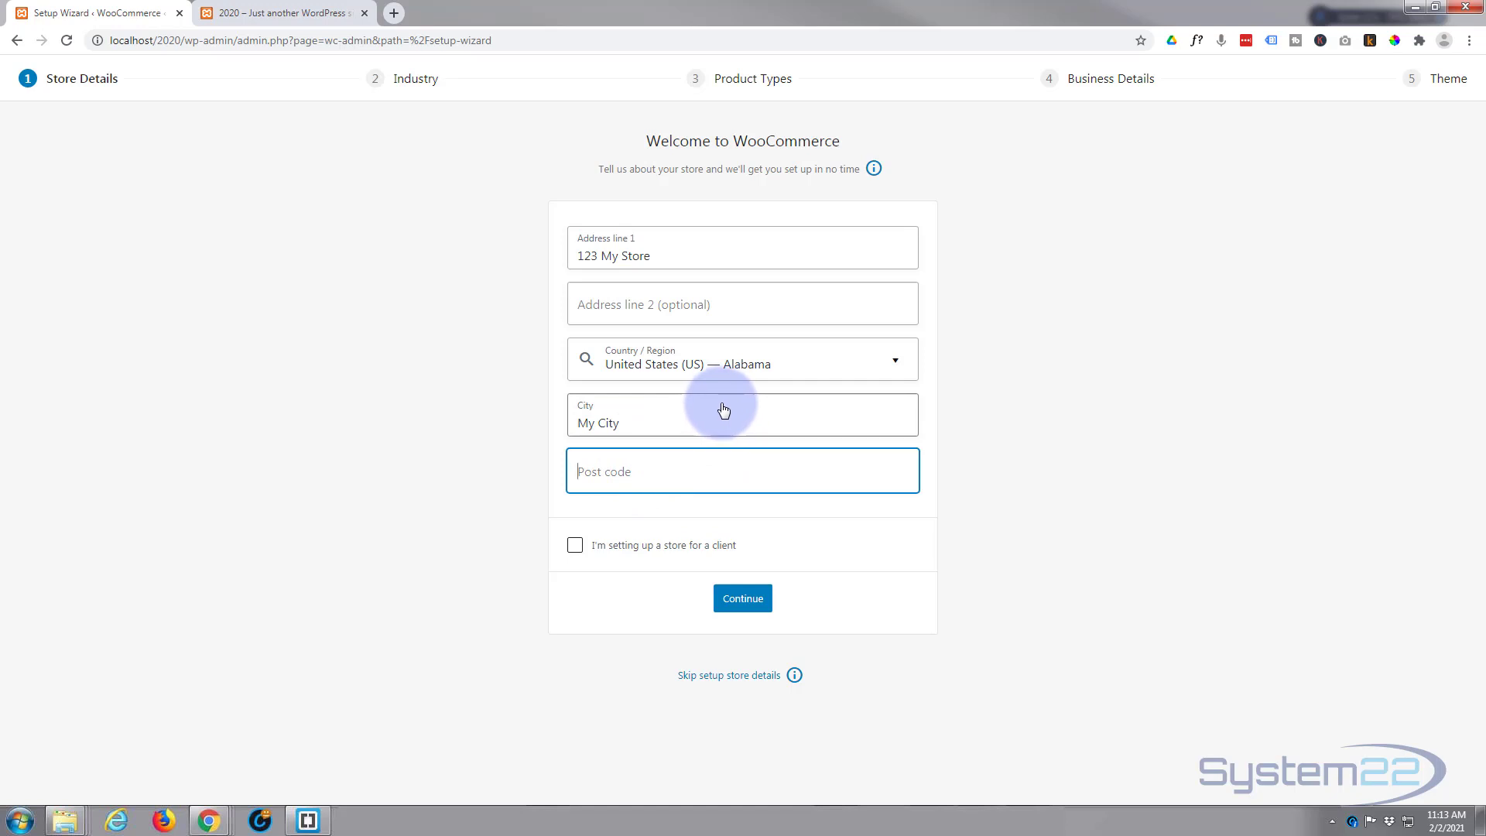
{"action": "type", "text": "7"}
{"action": "type", "text": "8451"}
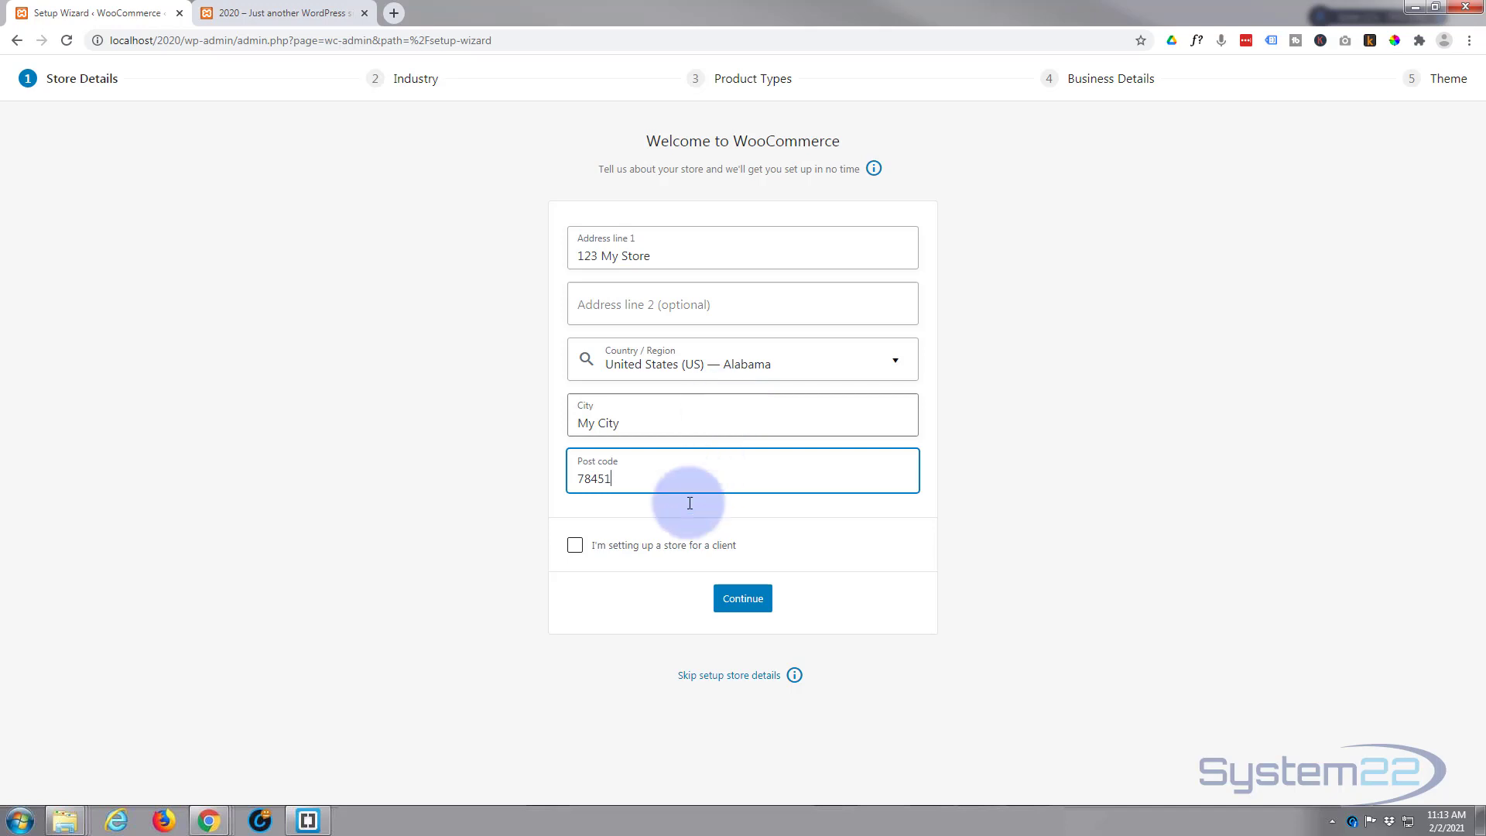
{"action": "left_click", "coordinate": [742, 601]}
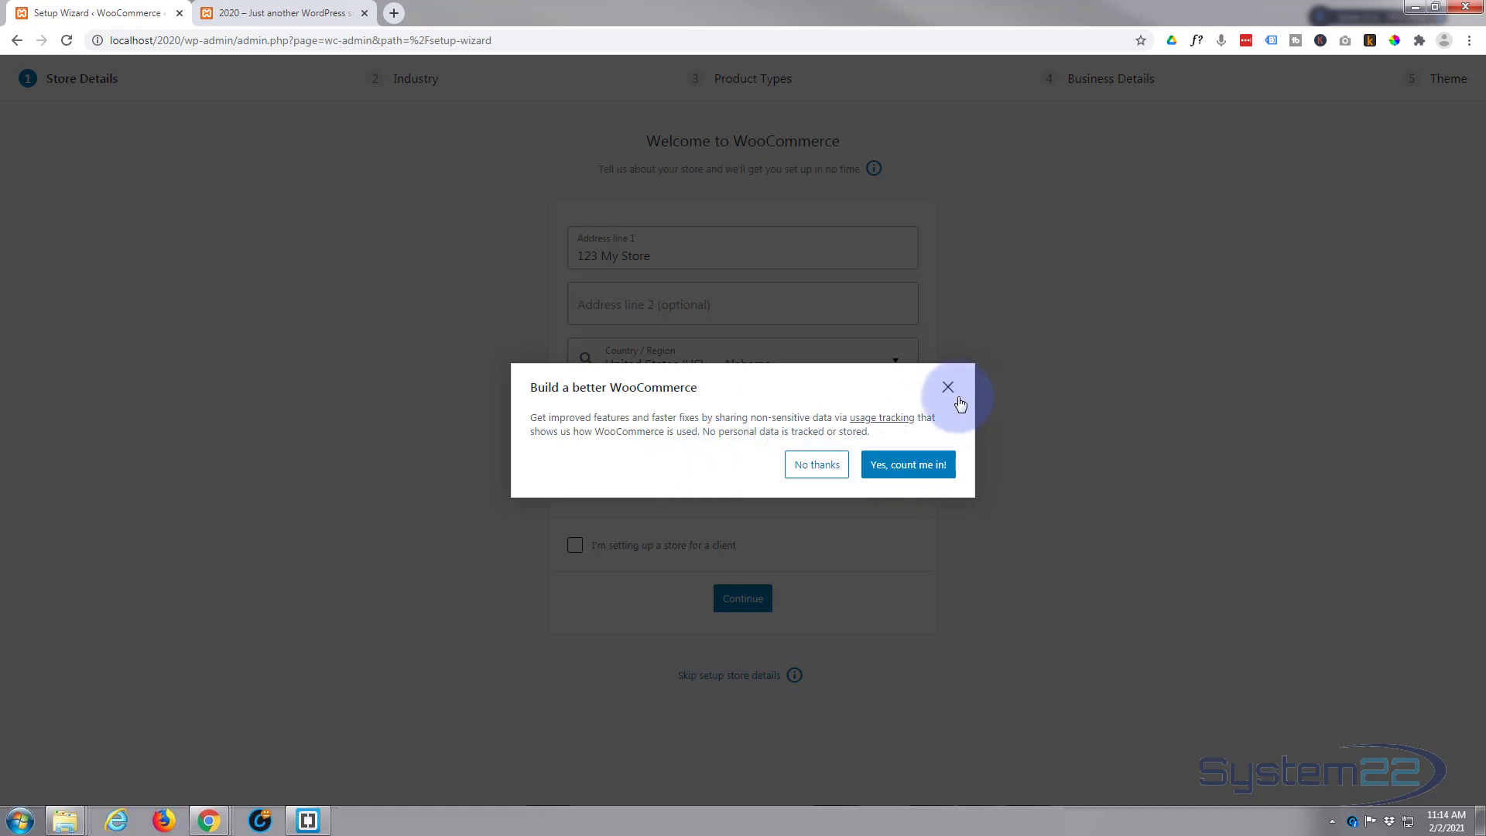
Decline usage tracking, pick Fashion and apparel as industry, and add Downloads as a product type.
{"action": "left_click", "coordinate": [818, 468]}
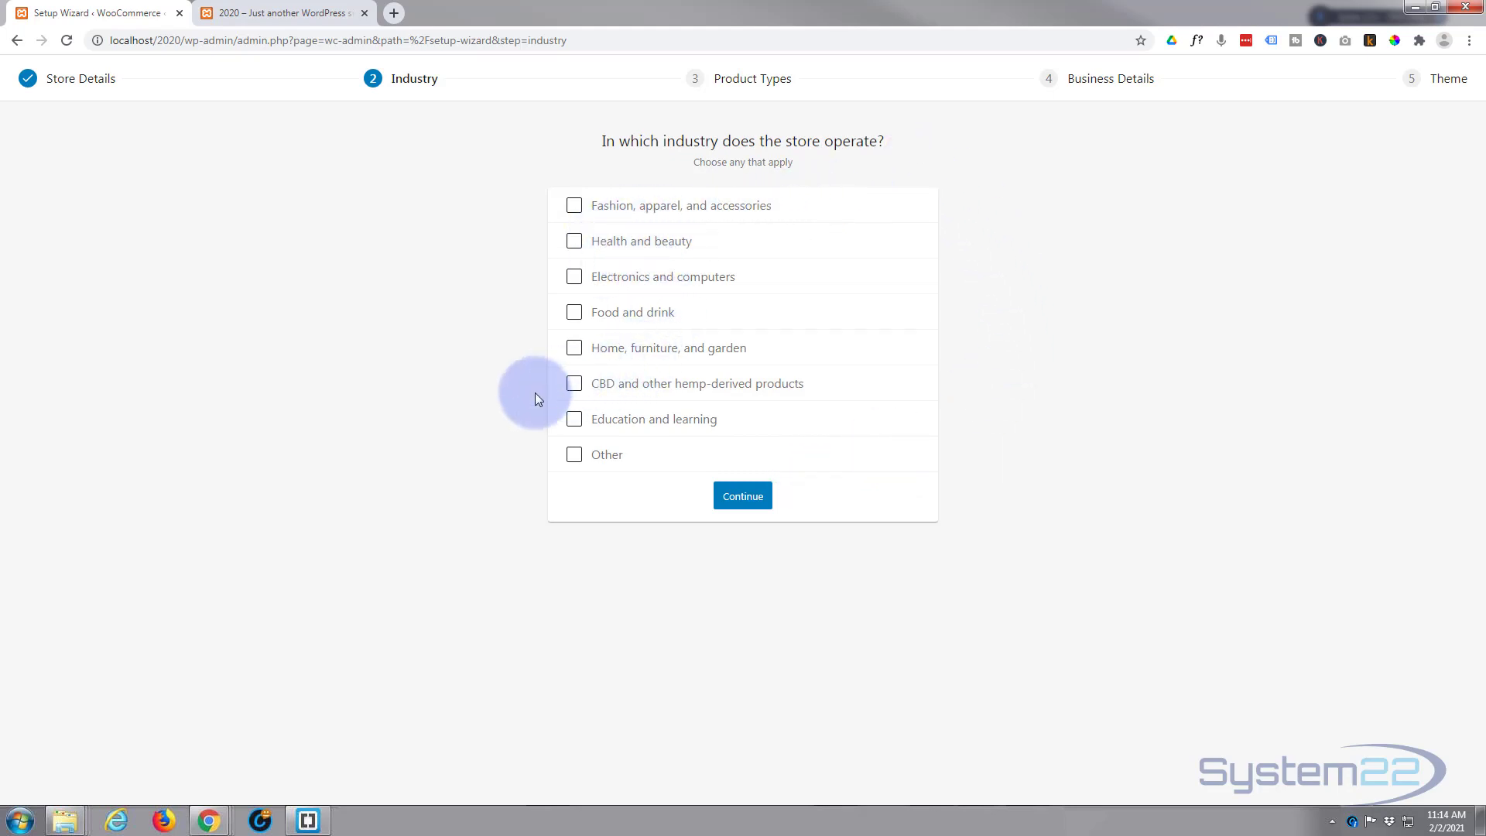
{"action": "left_click", "coordinate": [573, 207]}
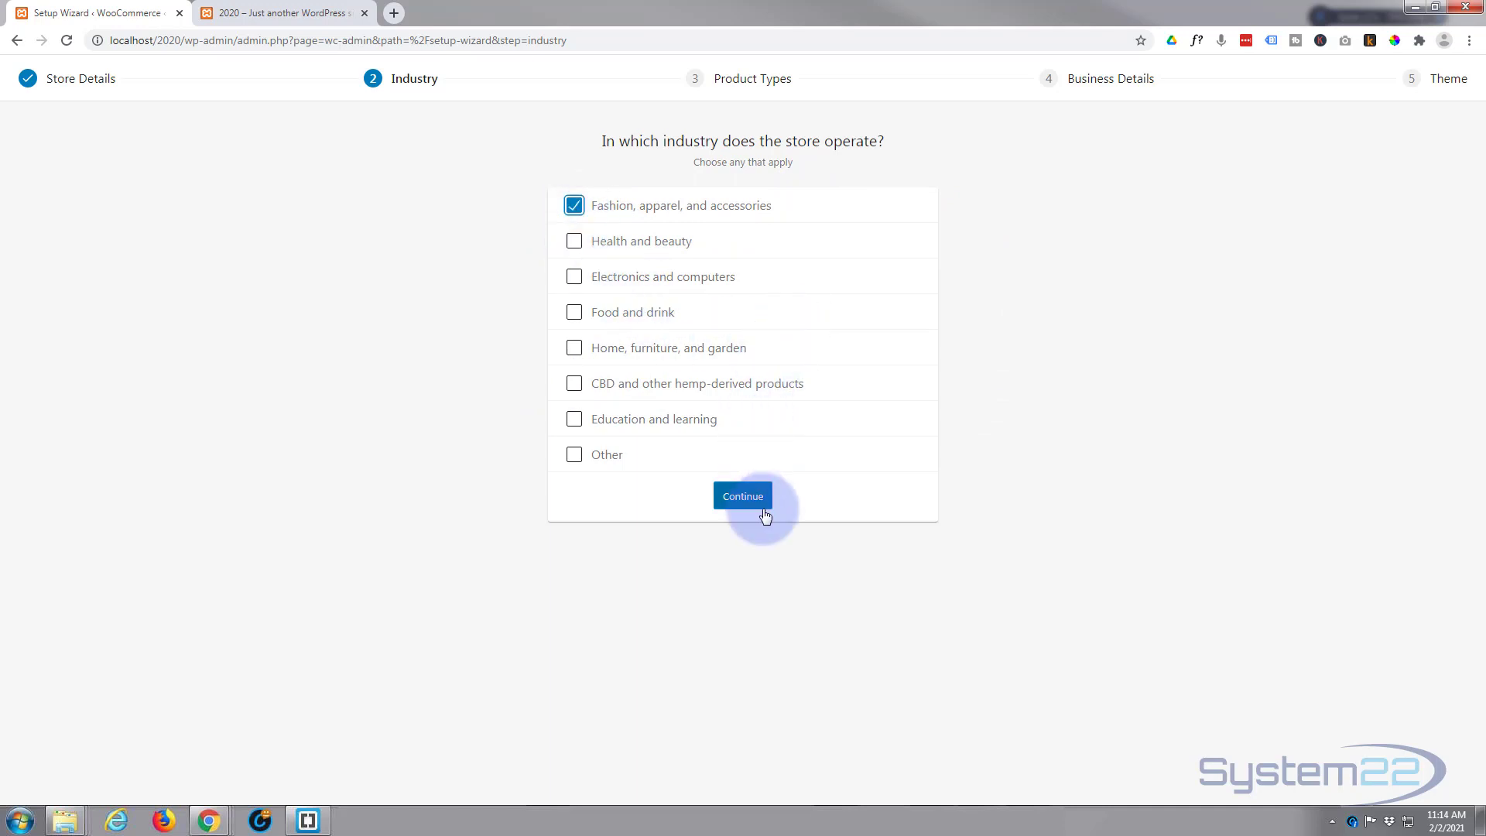
{"action": "left_click", "coordinate": [742, 499]}
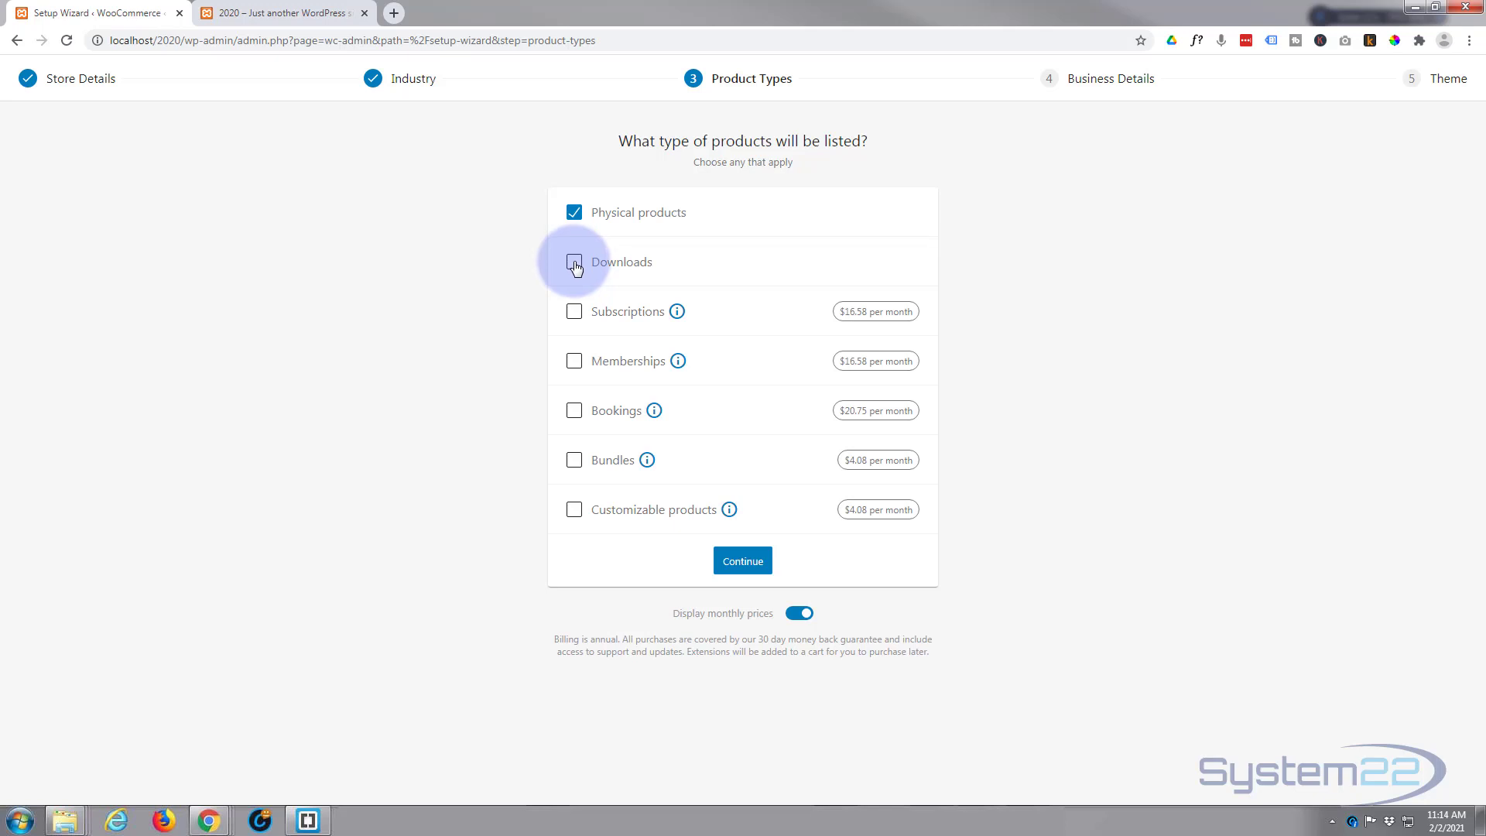
{"action": "left_click", "coordinate": [575, 265]}
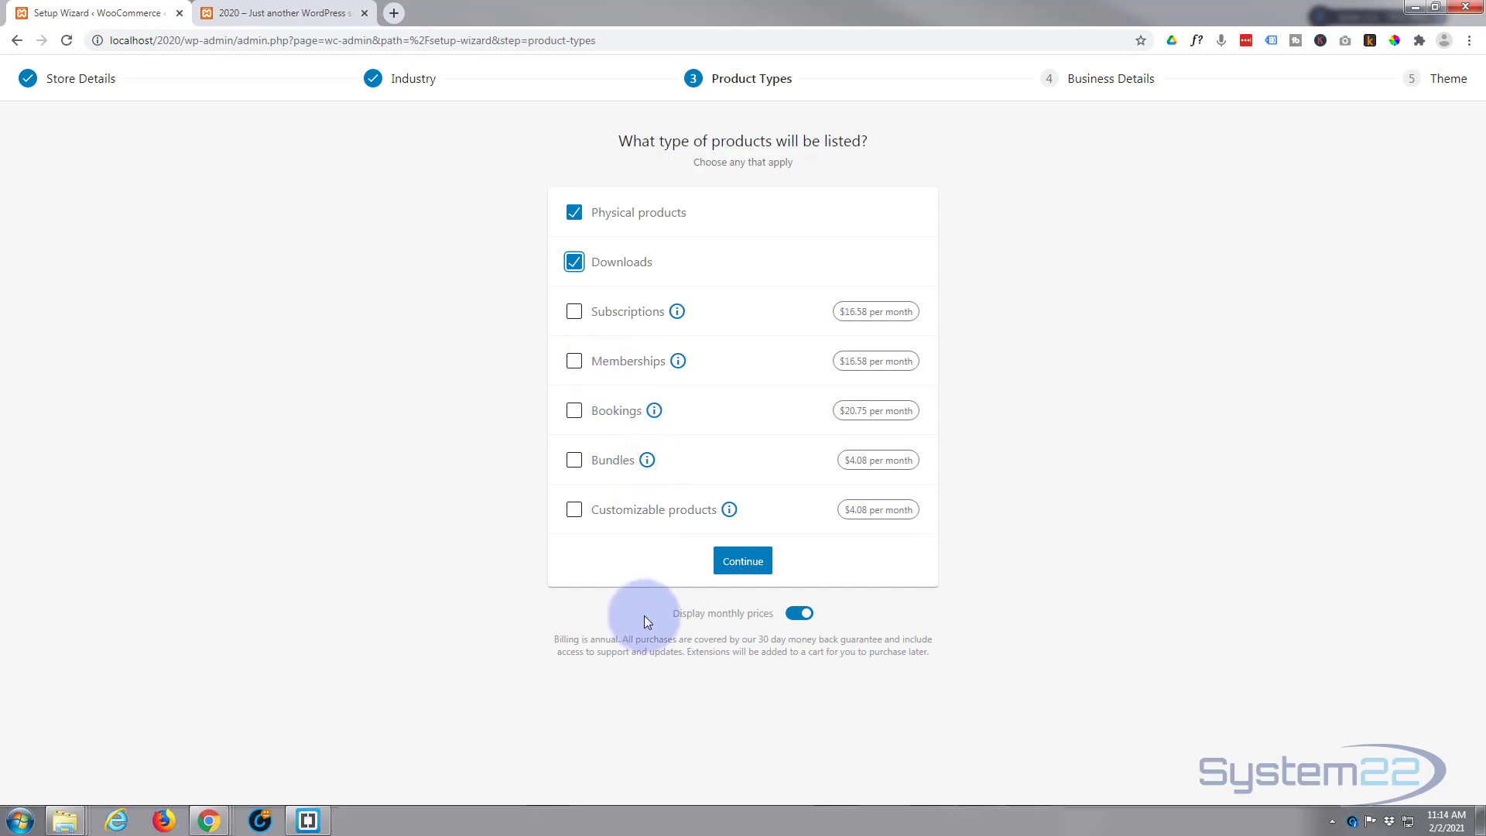
{"action": "left_click", "coordinate": [744, 566]}
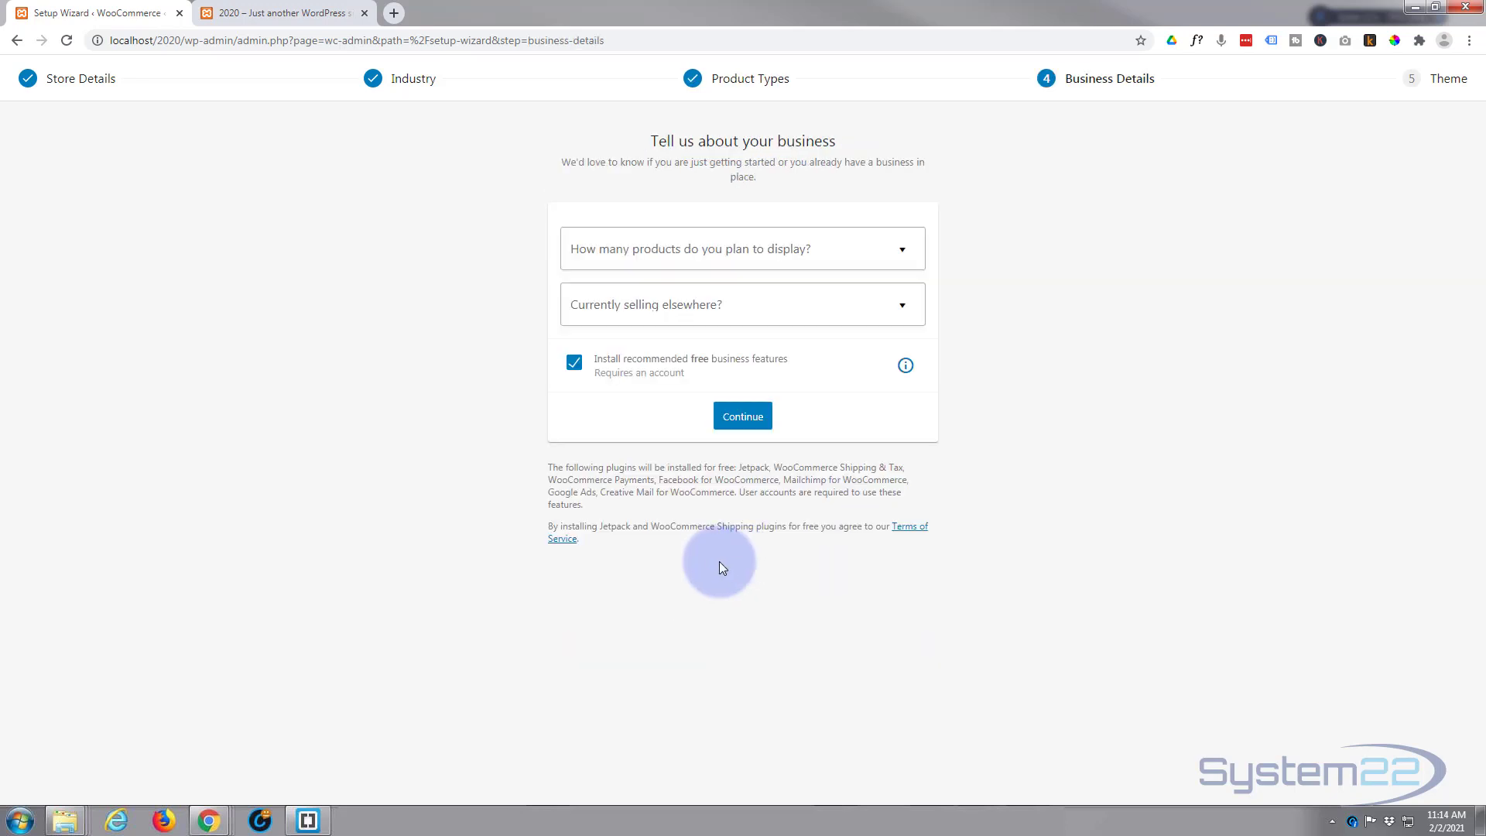
Set 1 - 10 products and No for selling elsewhere, and untick the recommended free features.
{"action": "left_click", "coordinate": [868, 255]}
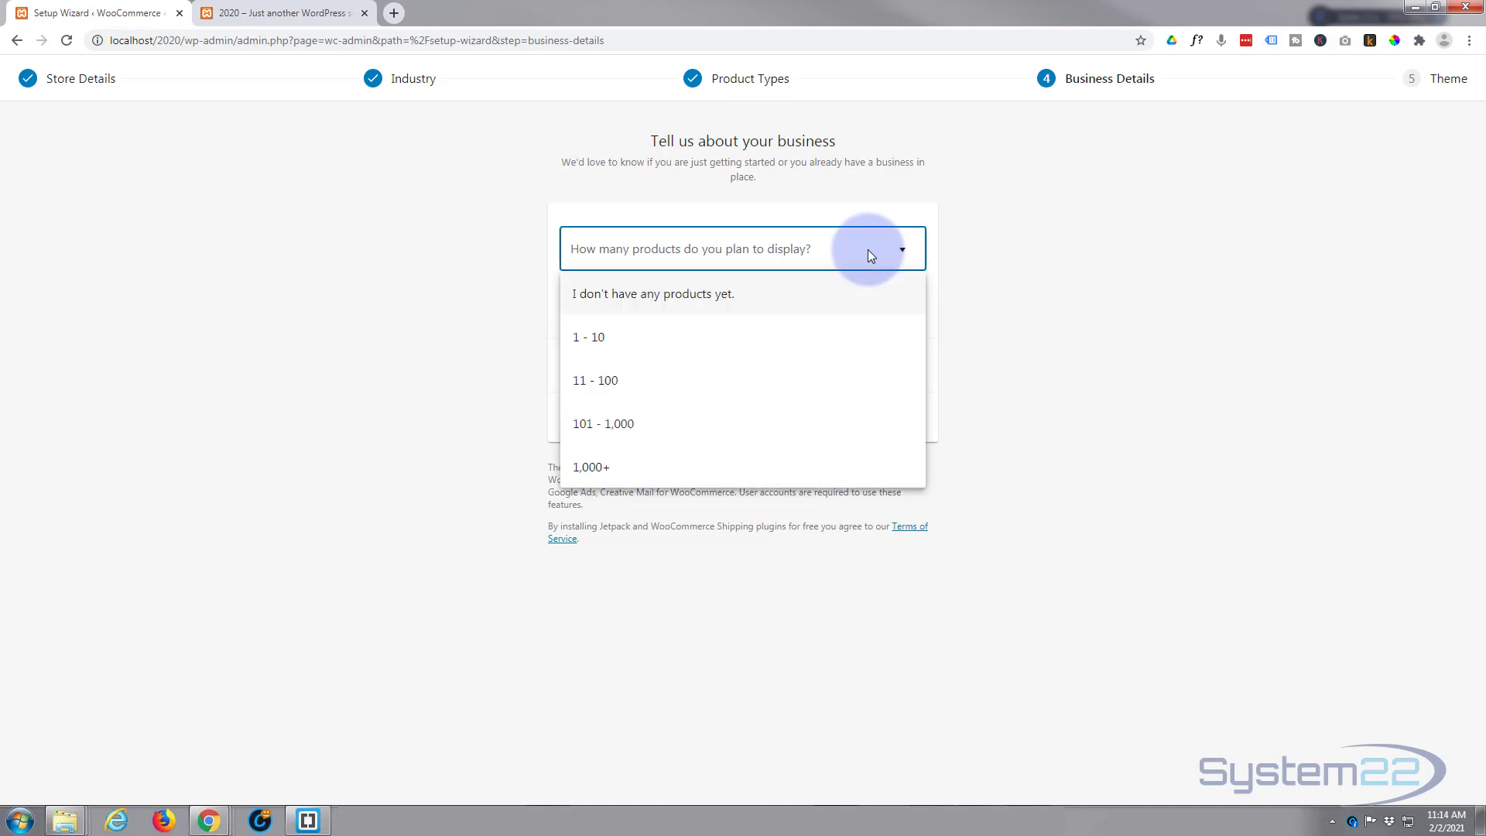
{"action": "left_click", "coordinate": [596, 349]}
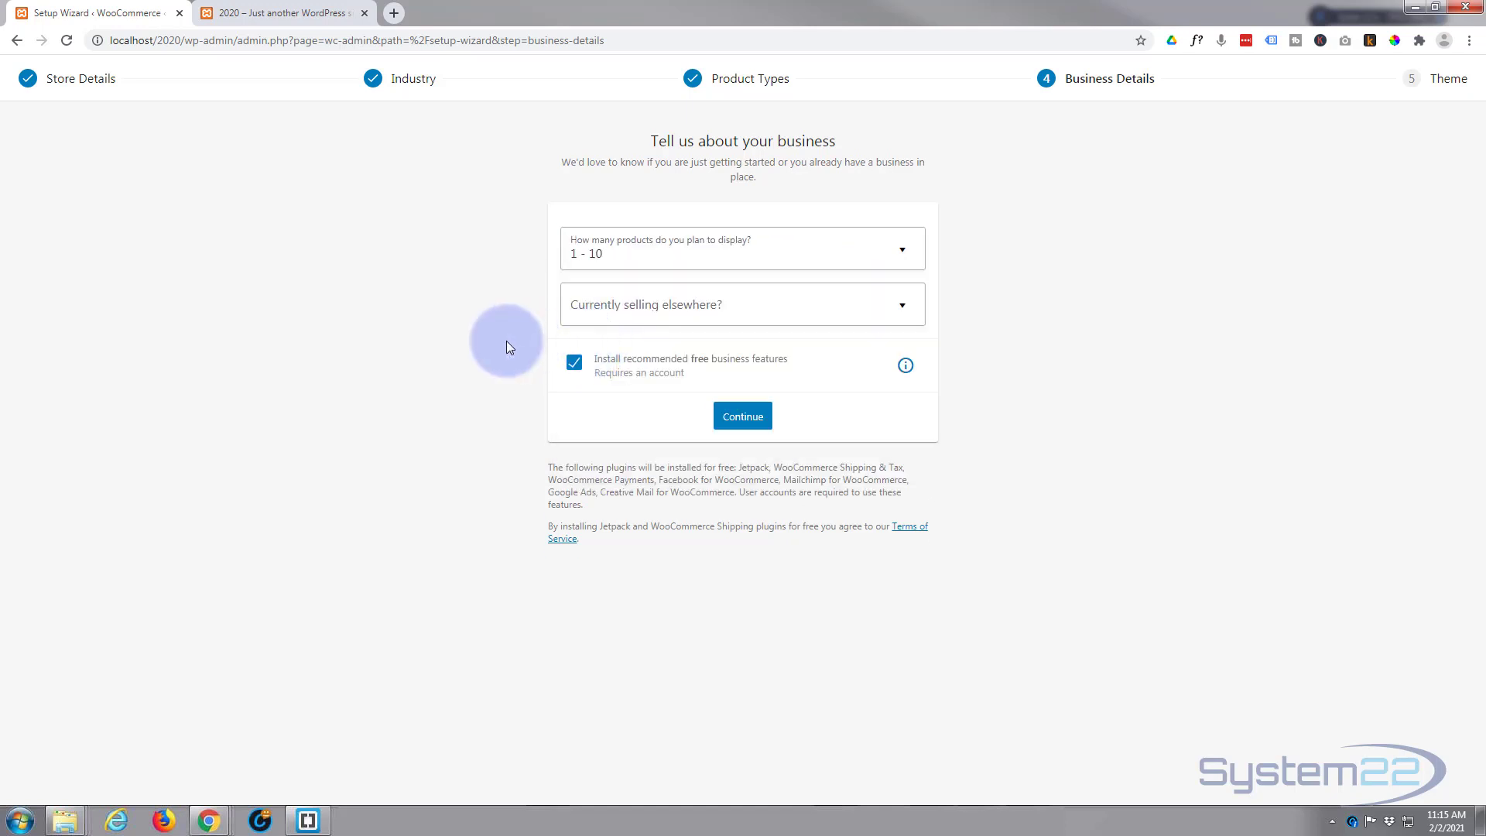
{"action": "left_click", "coordinate": [856, 306]}
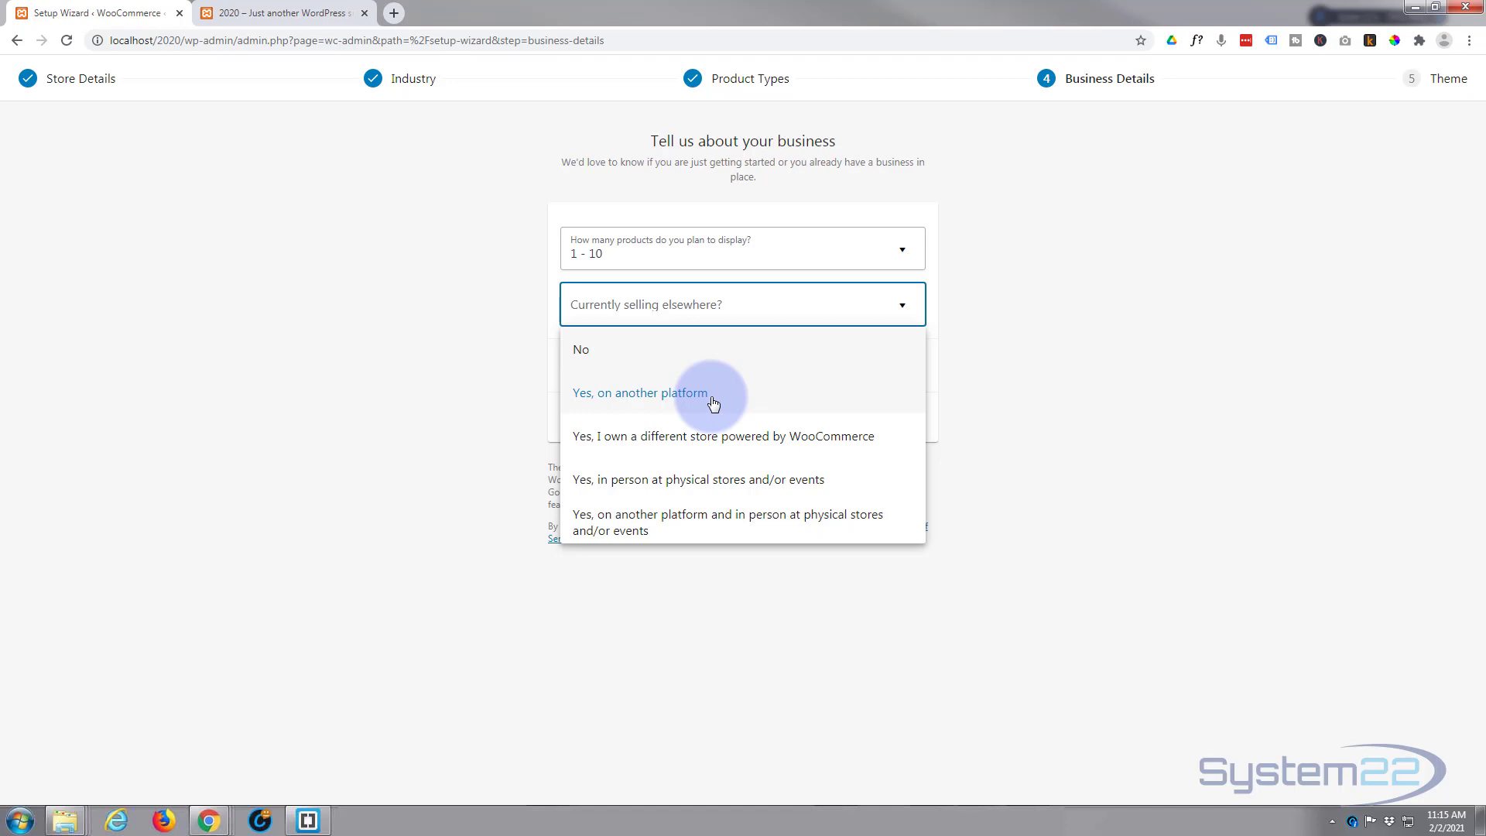
{"action": "left_click", "coordinate": [607, 350]}
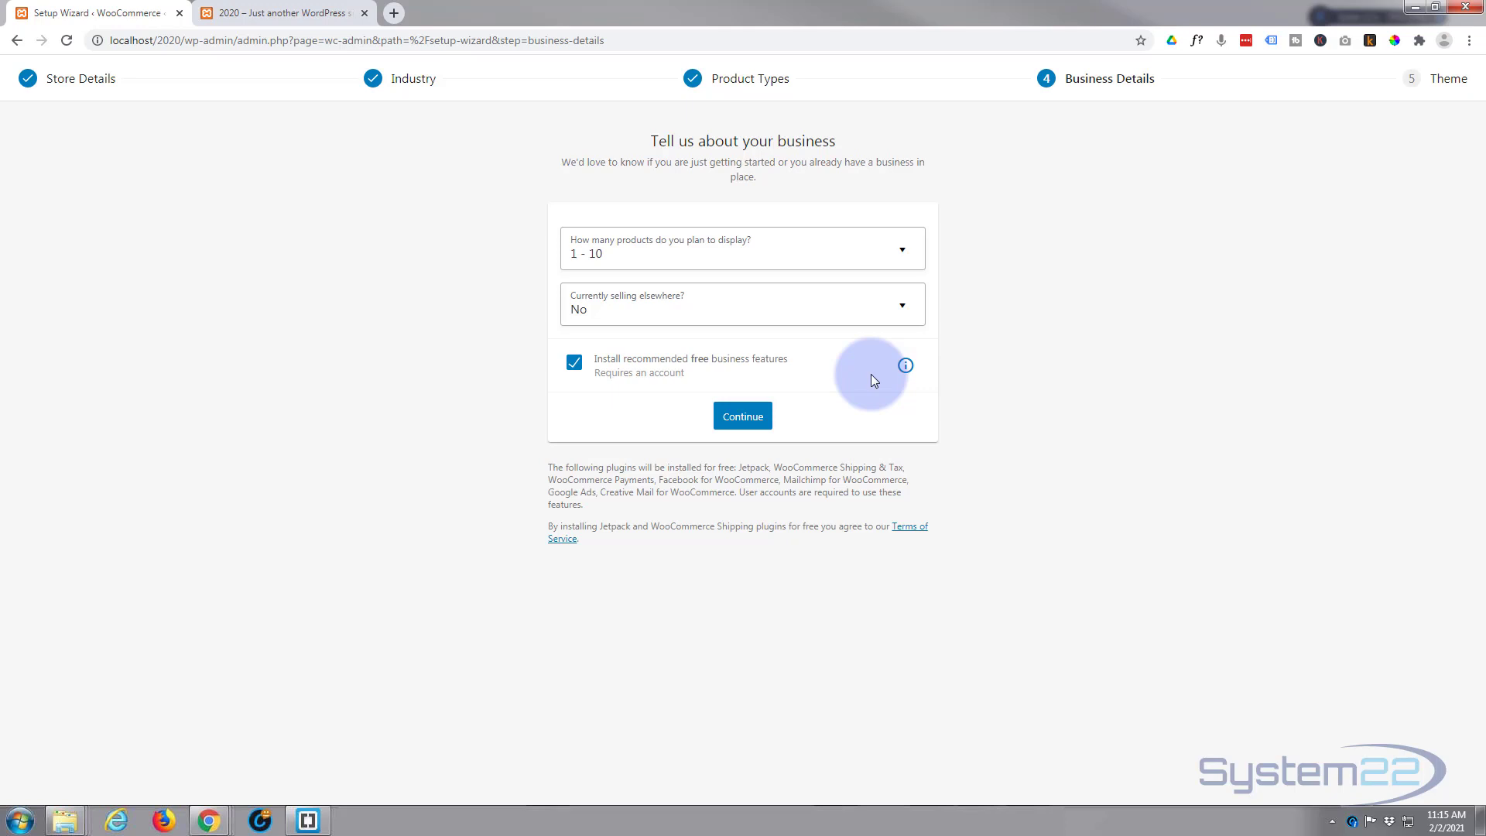
{"action": "left_click", "coordinate": [575, 375]}
{"action": "left_click", "coordinate": [750, 422]}
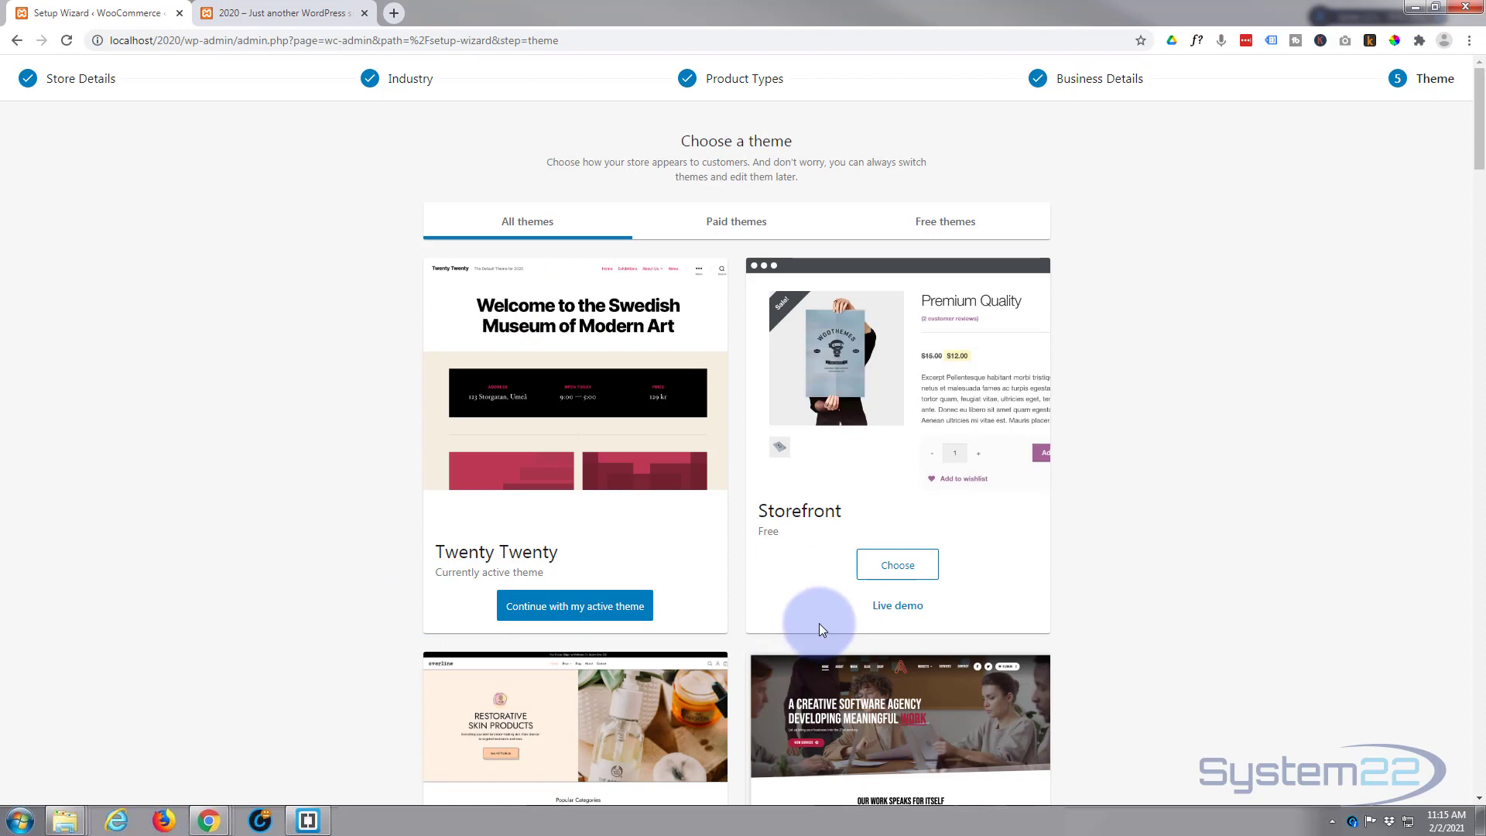
{"action": "scroll", "coordinate": [819, 624], "scroll_direction": "down", "scroll_amount": 1}
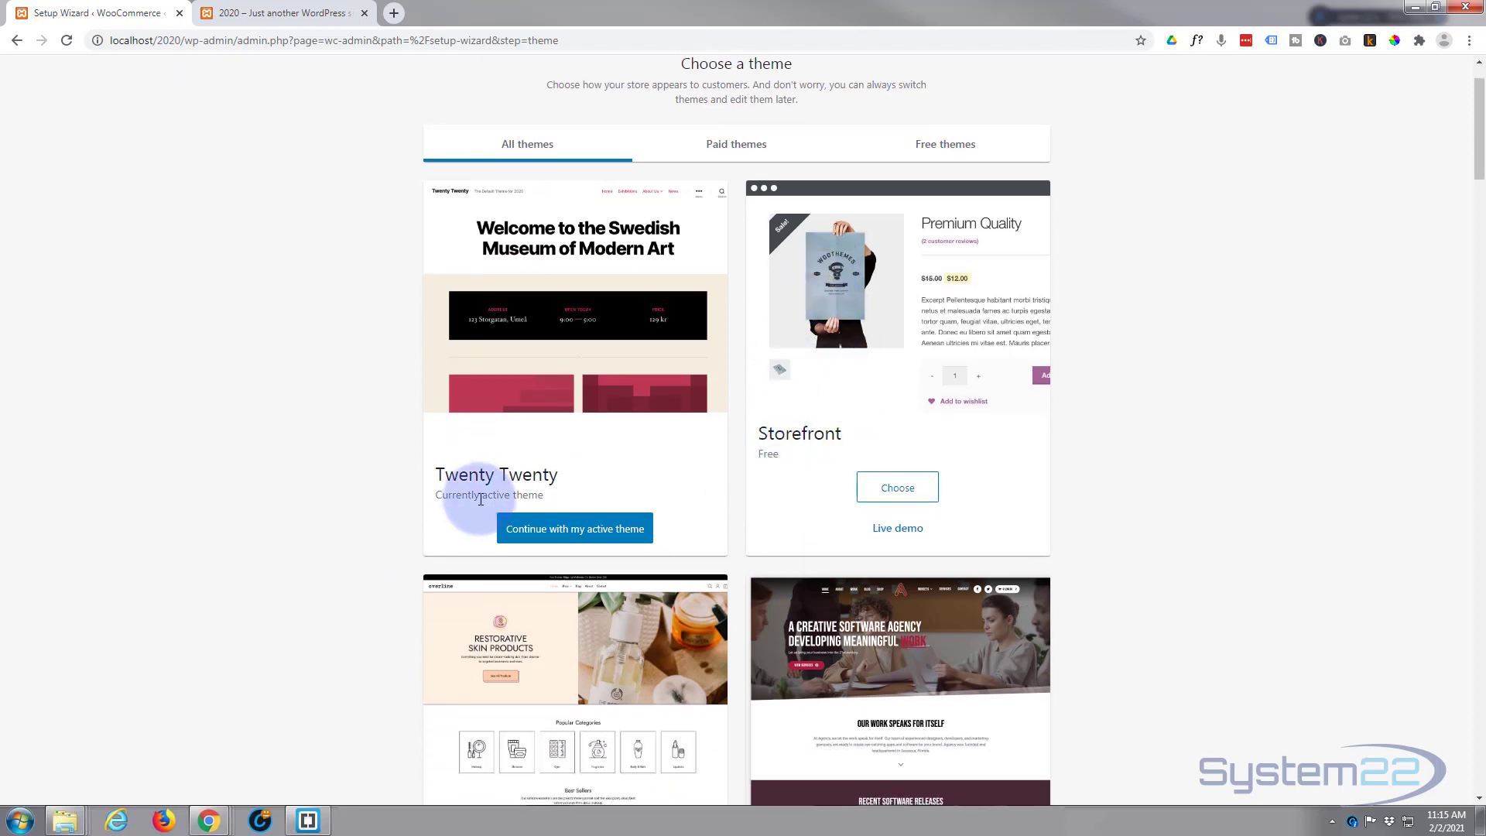
Keep the active Twenty Twenty theme and decline the Jetpack and Shipping & Tax add-ons.
{"action": "left_click", "coordinate": [558, 536]}
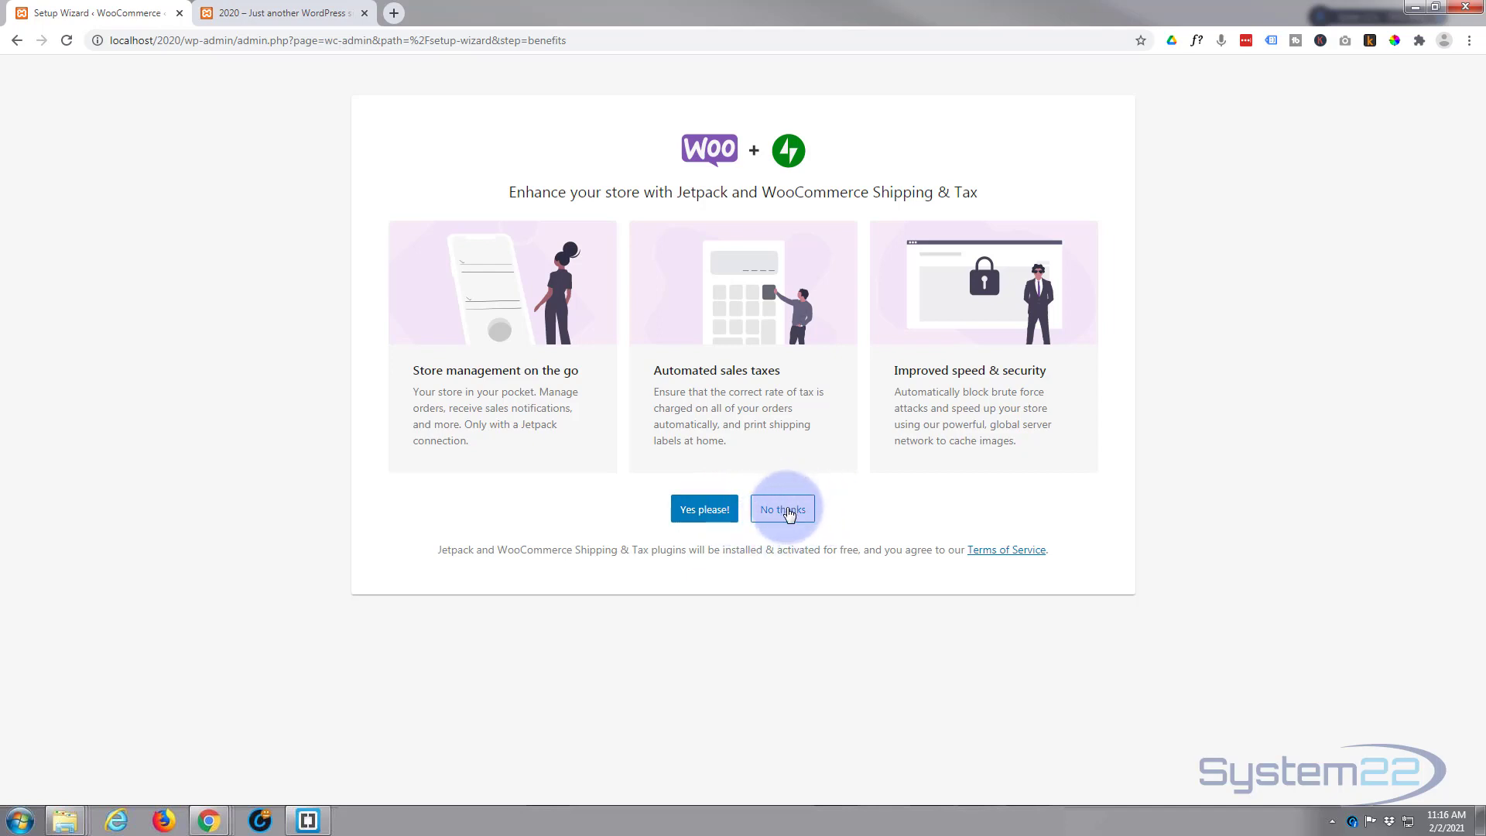
{"action": "left_click", "coordinate": [788, 512]}
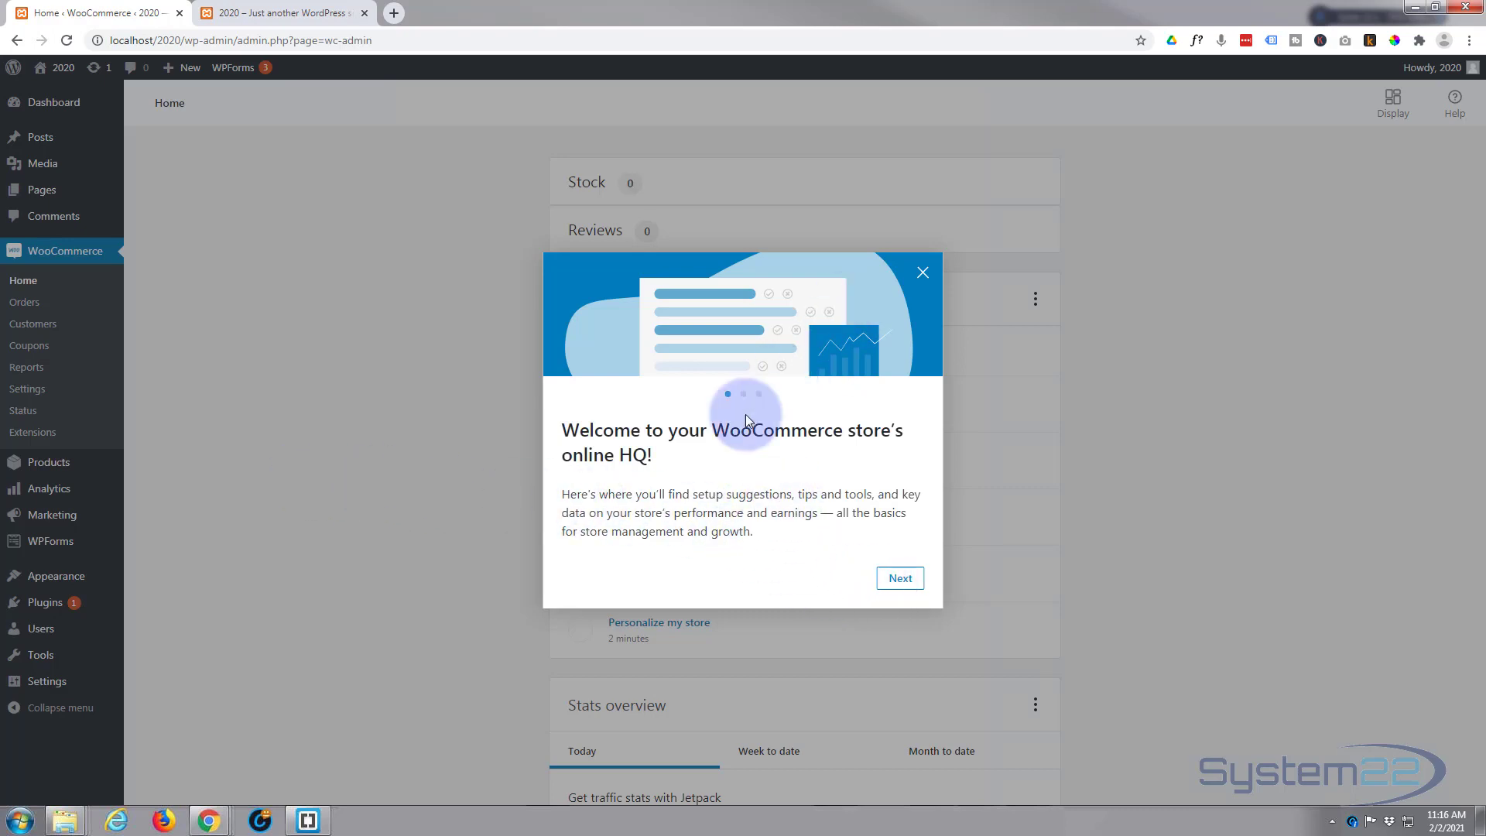
Step through the WooCommerce welcome tour and close it with Let's go.
{"action": "left_click", "coordinate": [900, 579]}
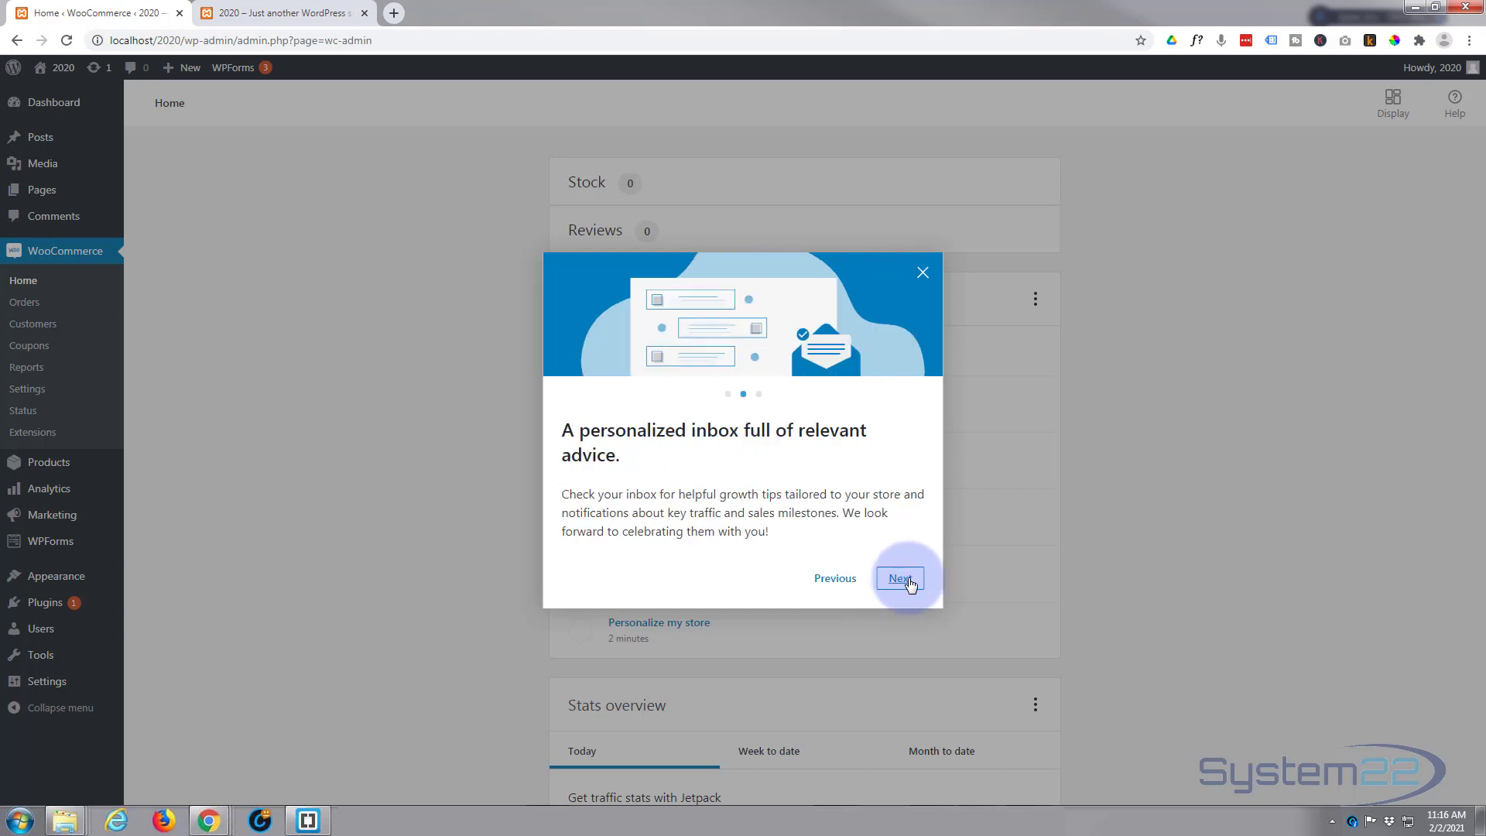
{"action": "left_click", "coordinate": [895, 578]}
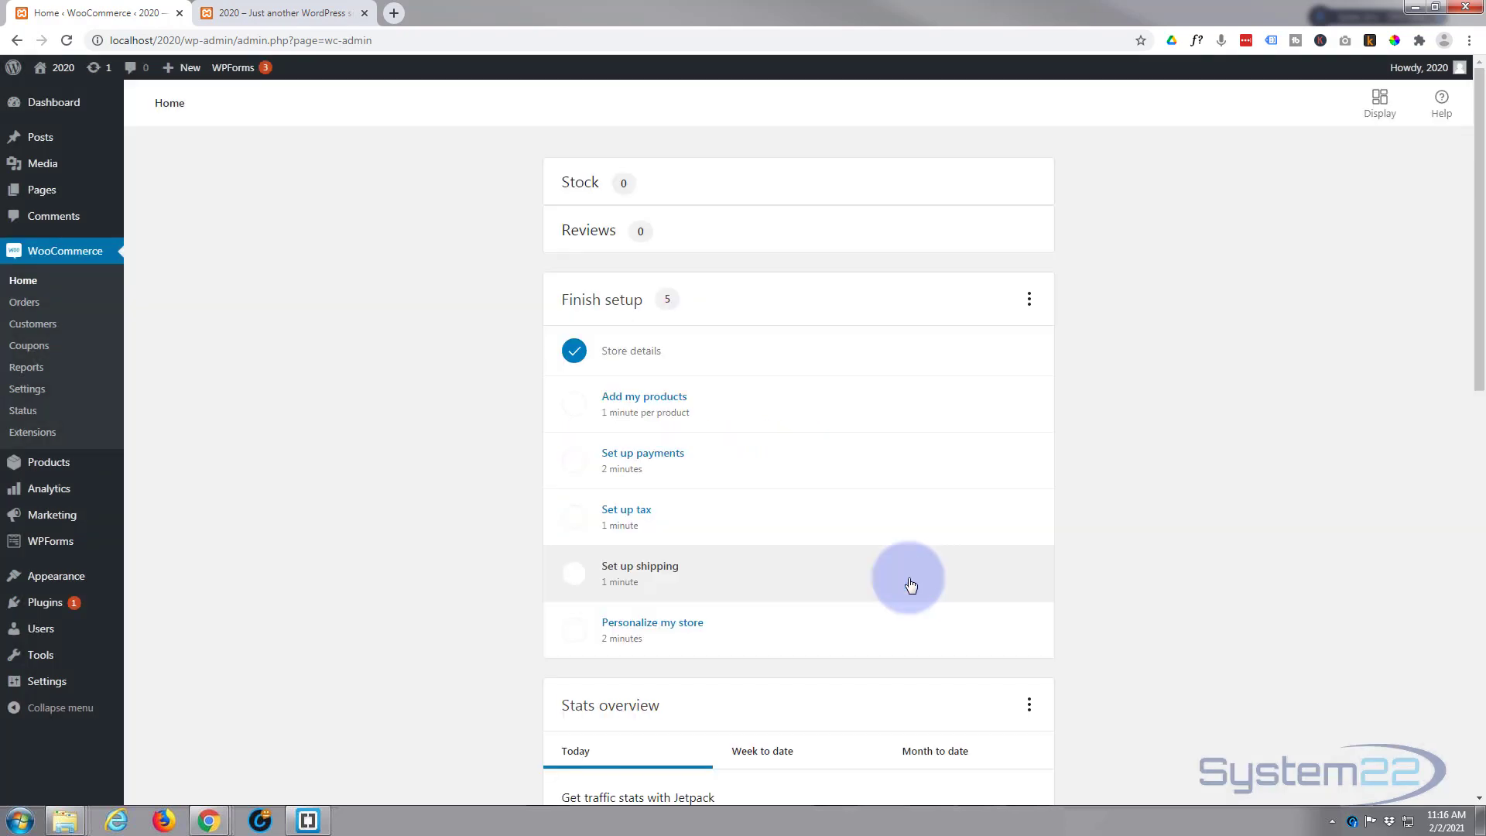